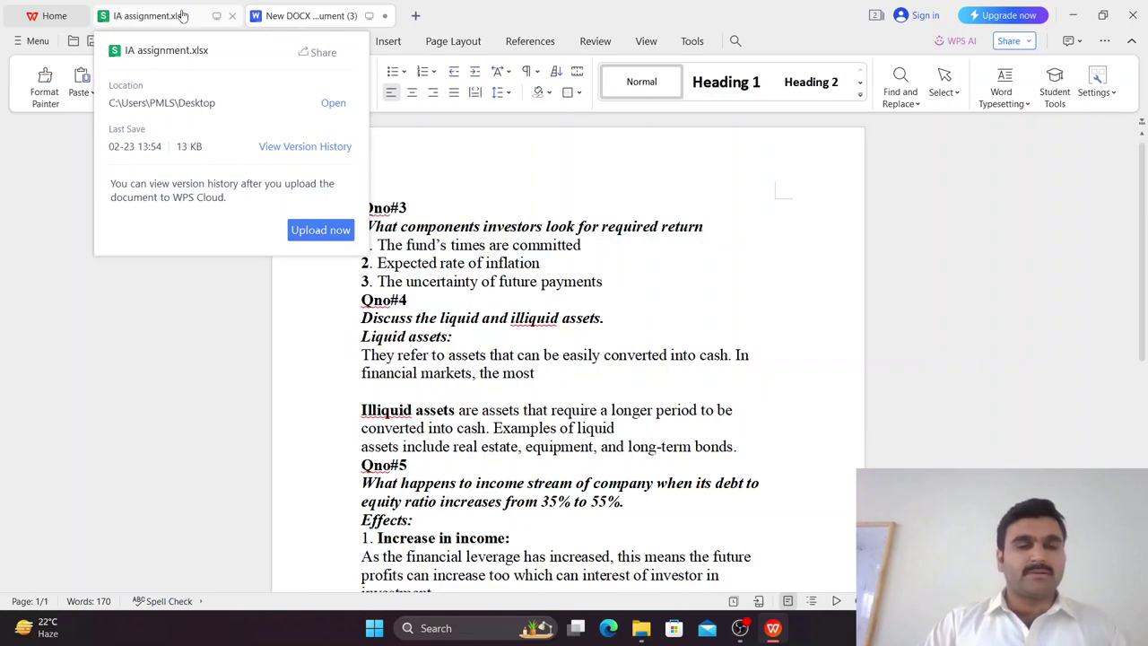
Switch to the IA assignment.xlsx workbook and review the statistic labels and Stock A's arithmetic mean formula on sheet Question#1.
left_click(182, 15)
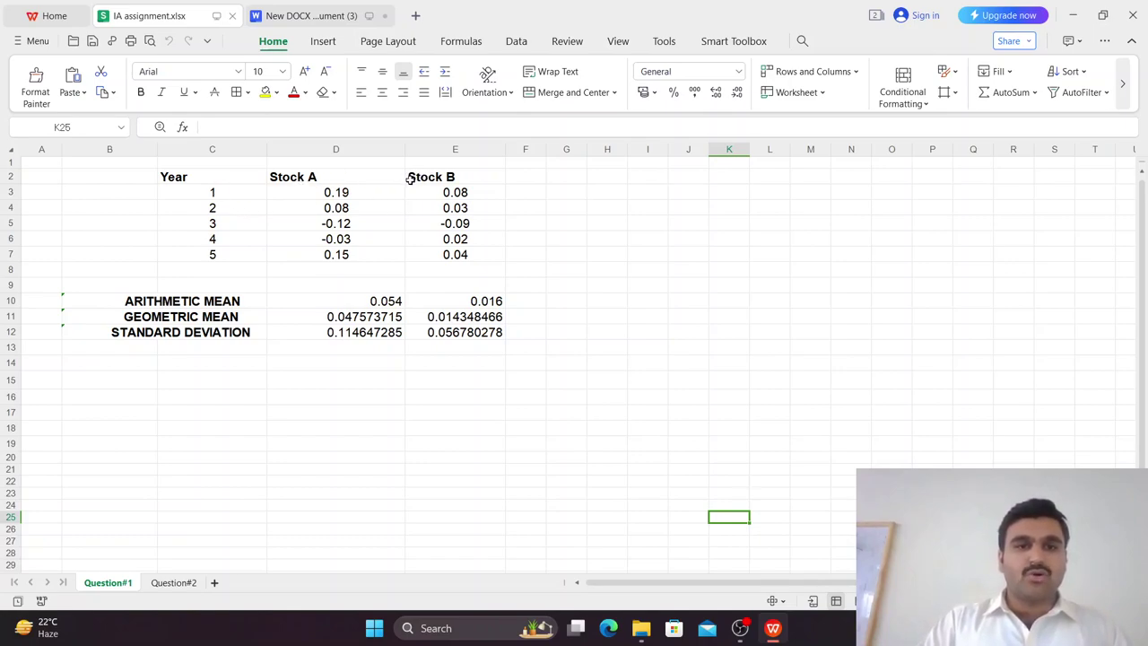
left_click(214, 295)
left_click(192, 318)
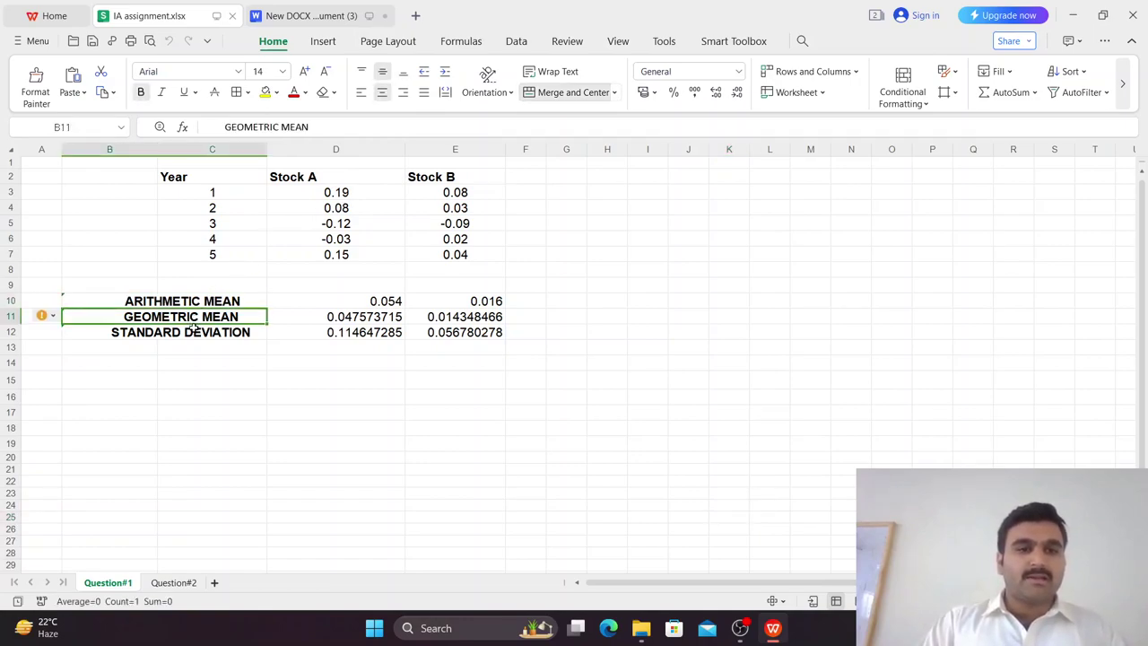
left_click(190, 335)
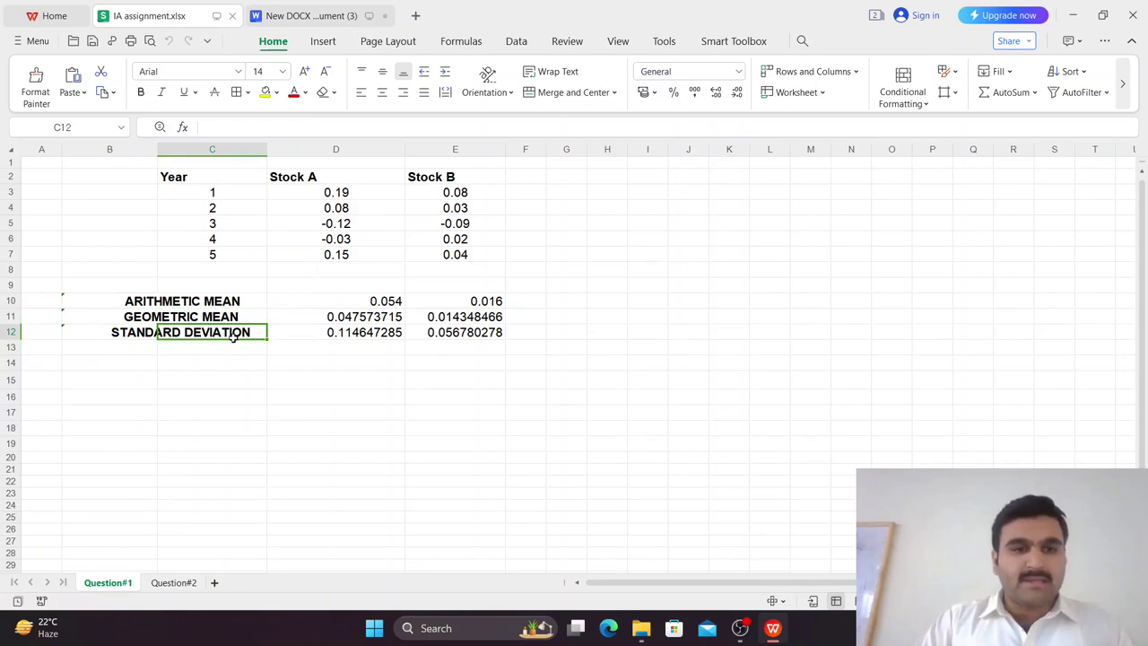
left_click(346, 365)
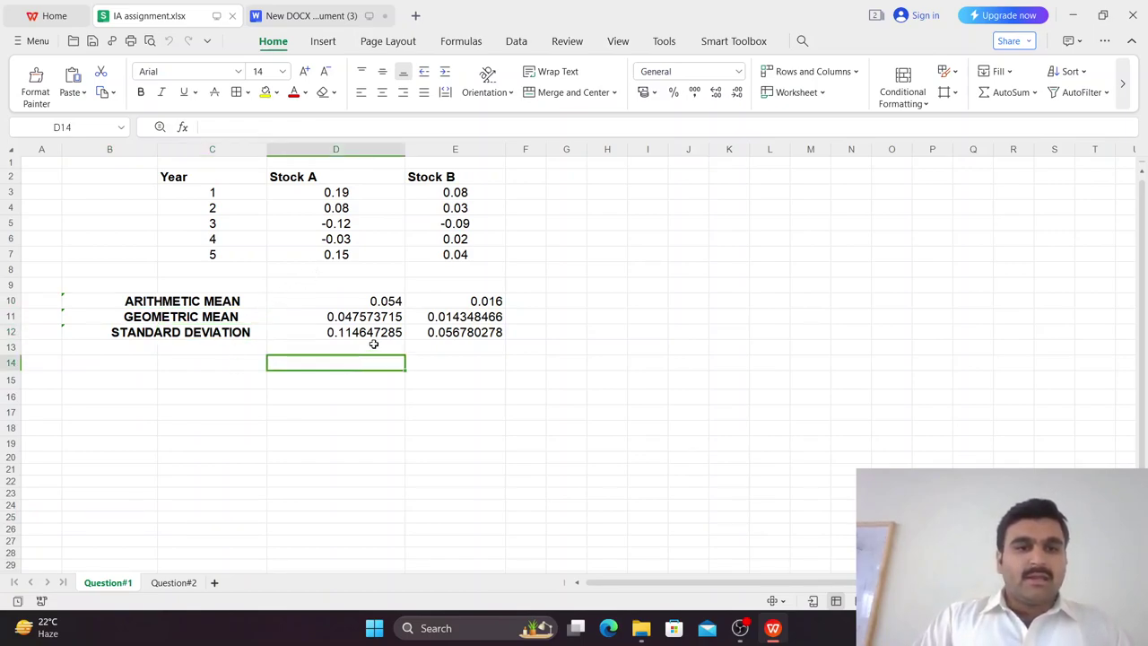
left_click(393, 301)
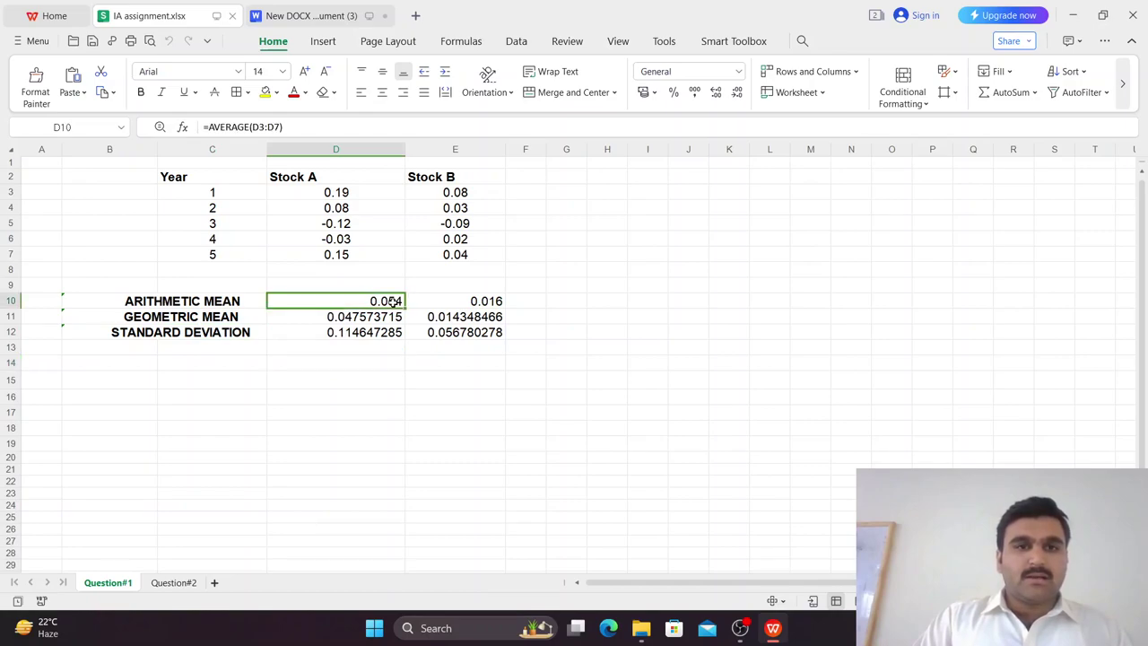
Calculate Stock A's arithmetic mean in D14 with =AVERAGE(D3:D7) and compare it with the existing formula in D10.
left_click(353, 368)
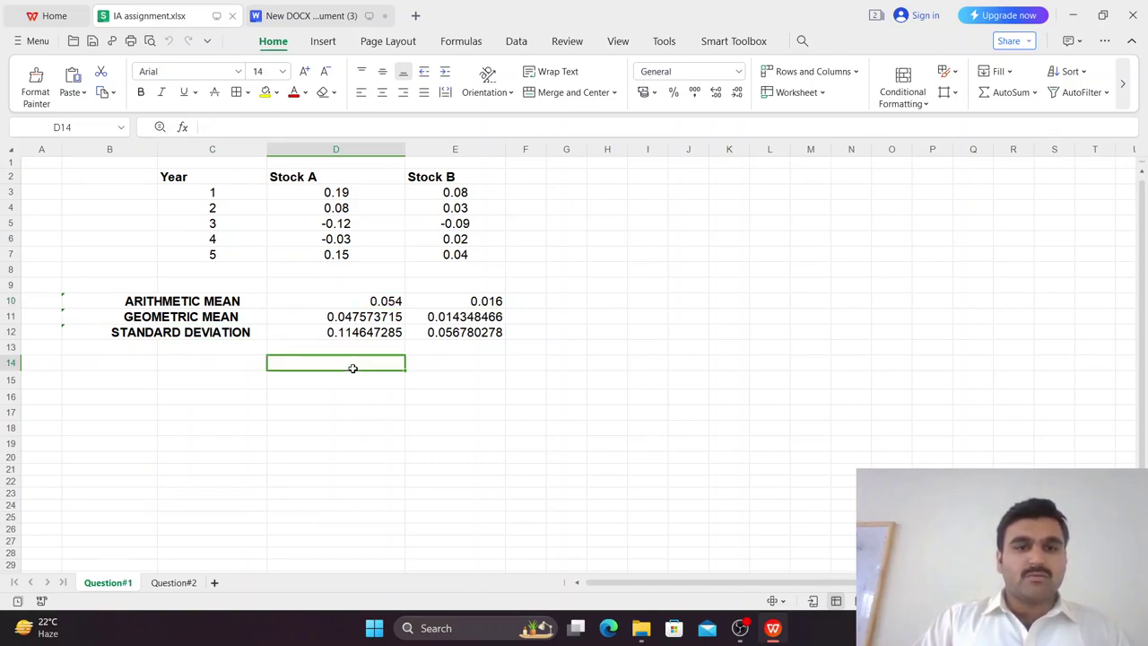
type("=av")
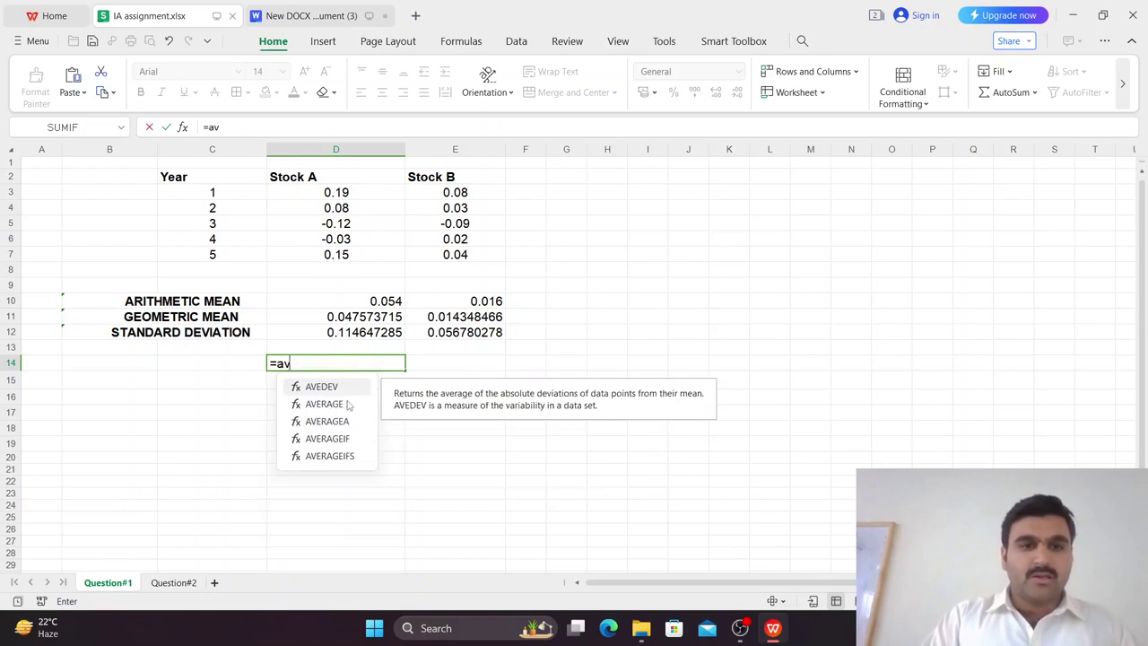
double_click(349, 405)
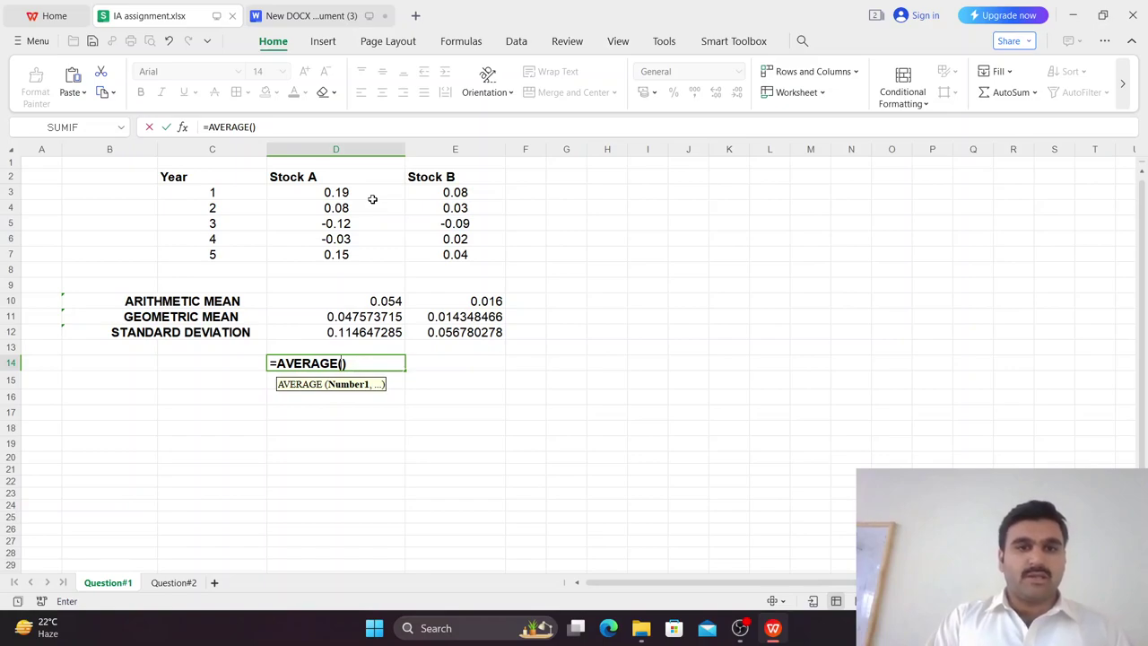
left_click_drag(371, 192, 340, 260)
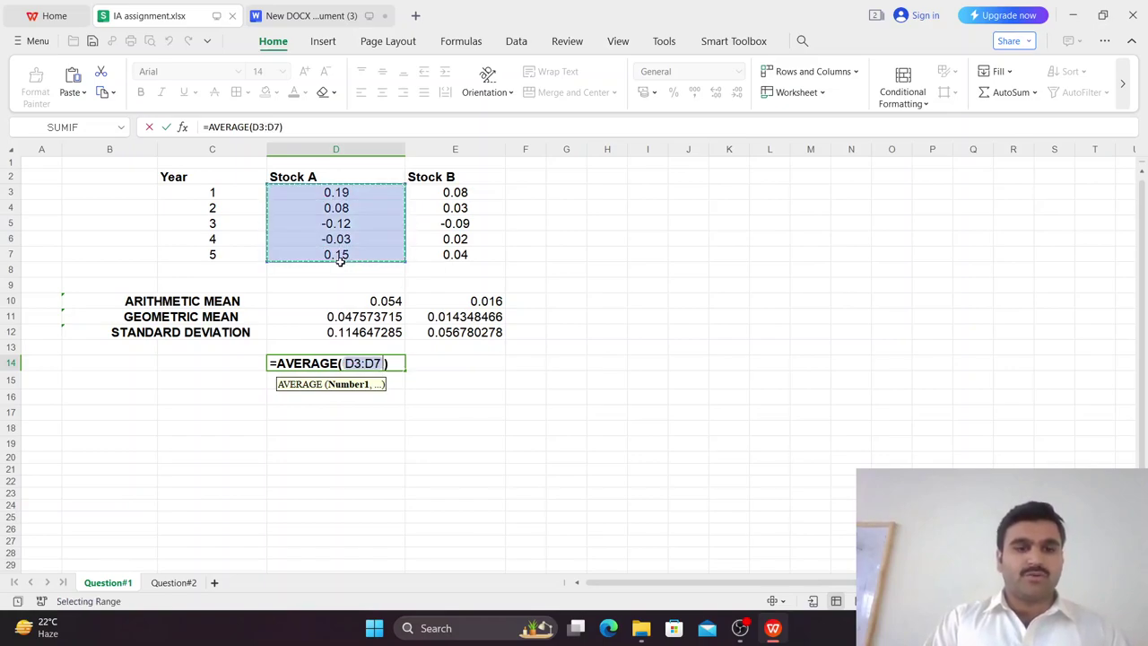
key("Return")
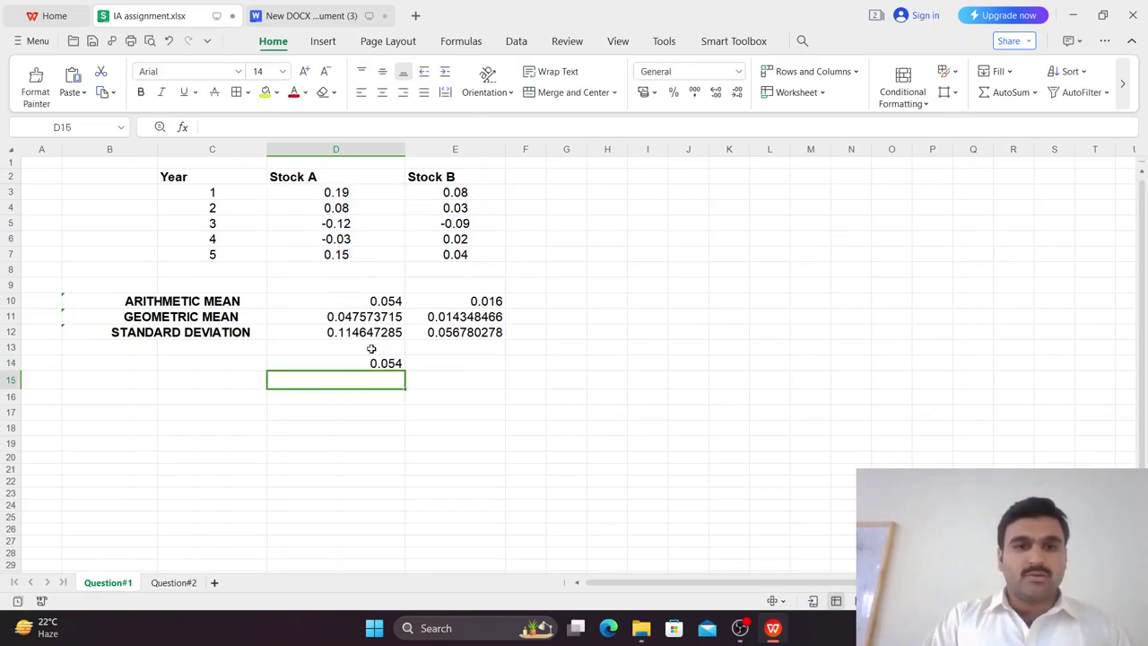
left_click(387, 362)
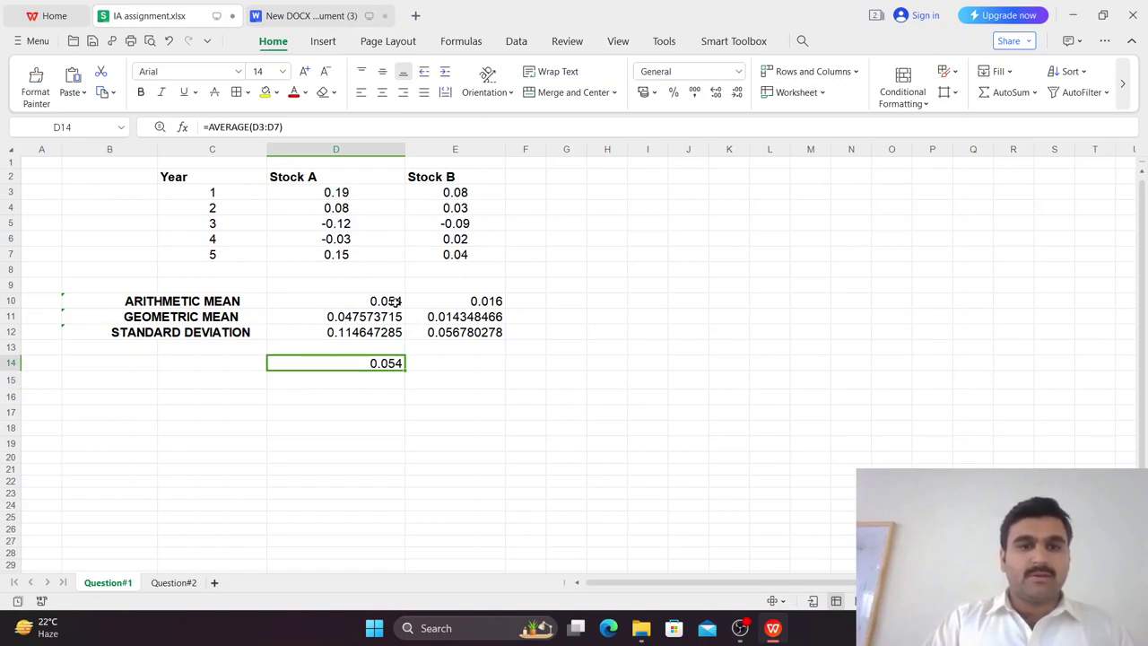
left_click(395, 302)
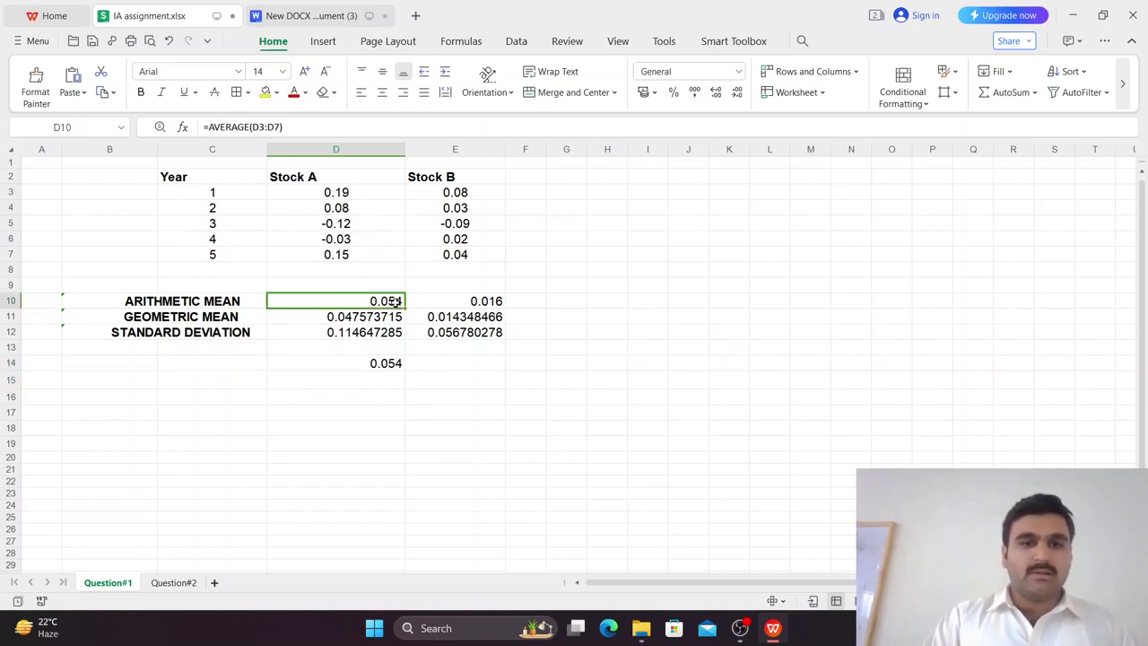
left_click(386, 364)
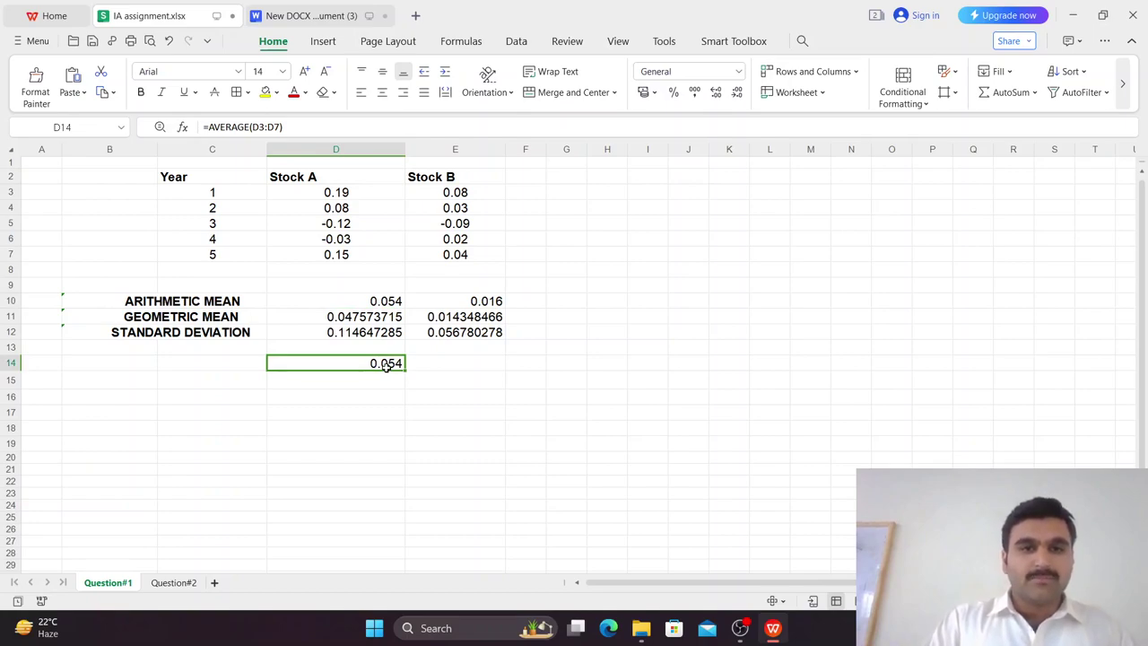
Calculate Stock B's arithmetic mean in E14 by entering =AVERAGE(E3:E7) as an array formula.
left_click(467, 367)
type("=av")
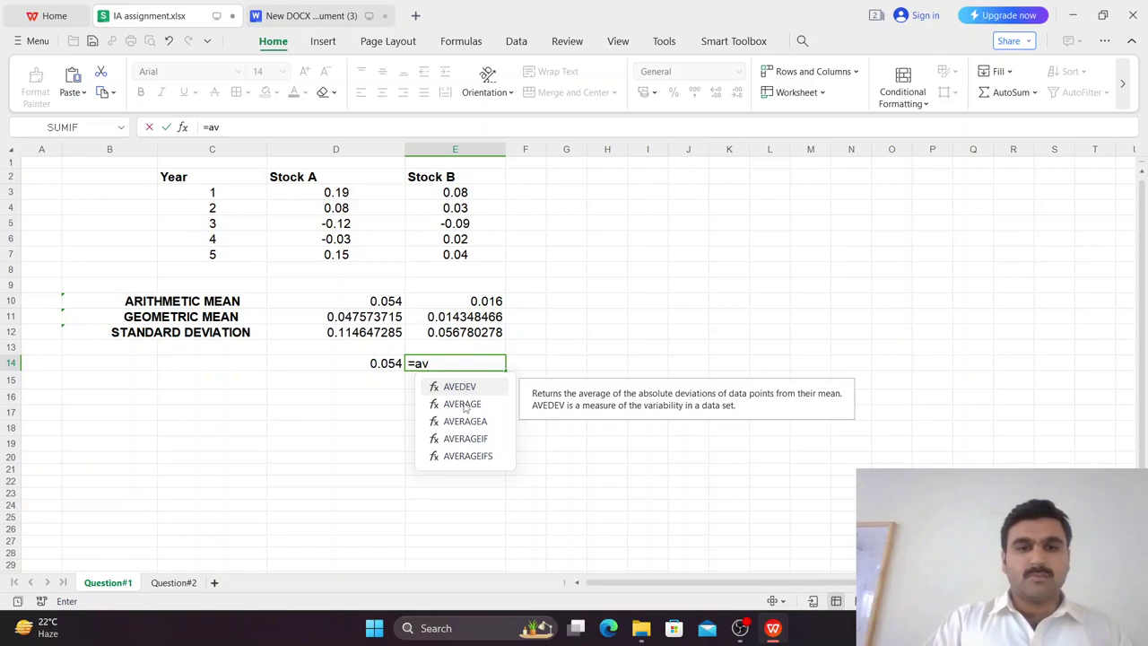
double_click(463, 404)
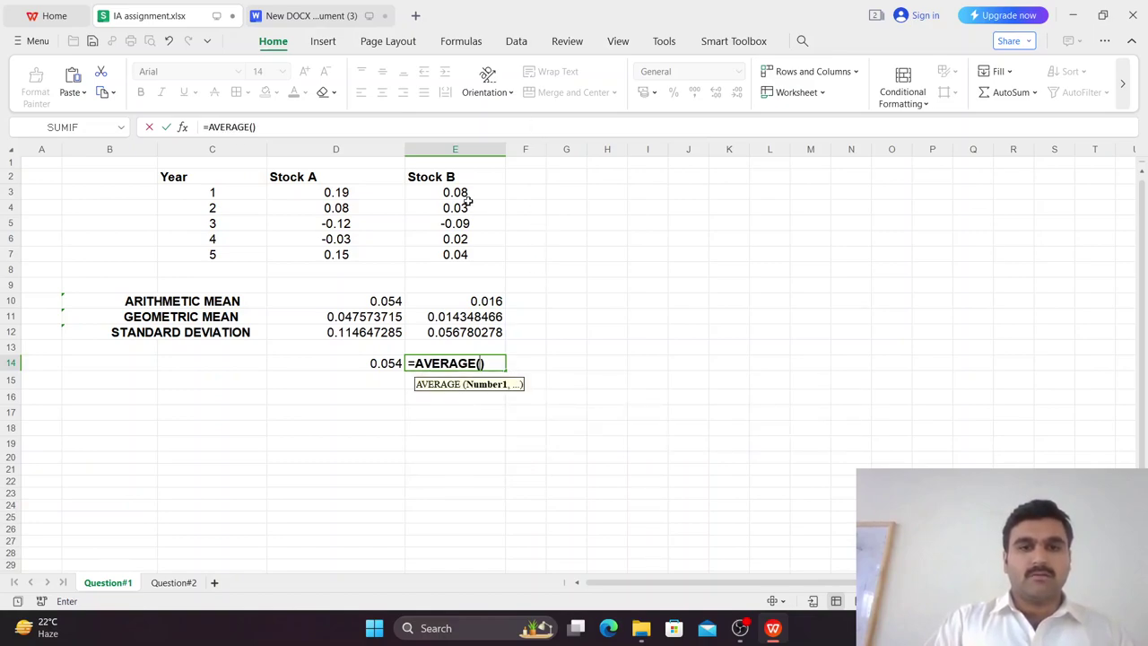
left_click_drag(475, 190, 458, 255)
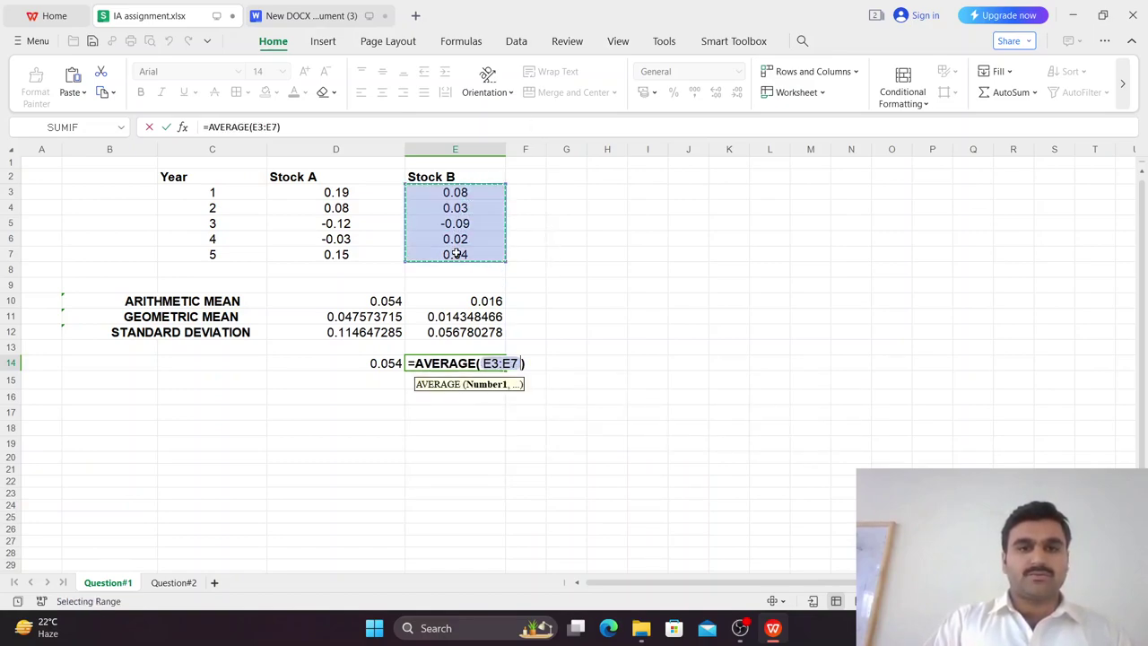
key("ctrl+shift+Return")
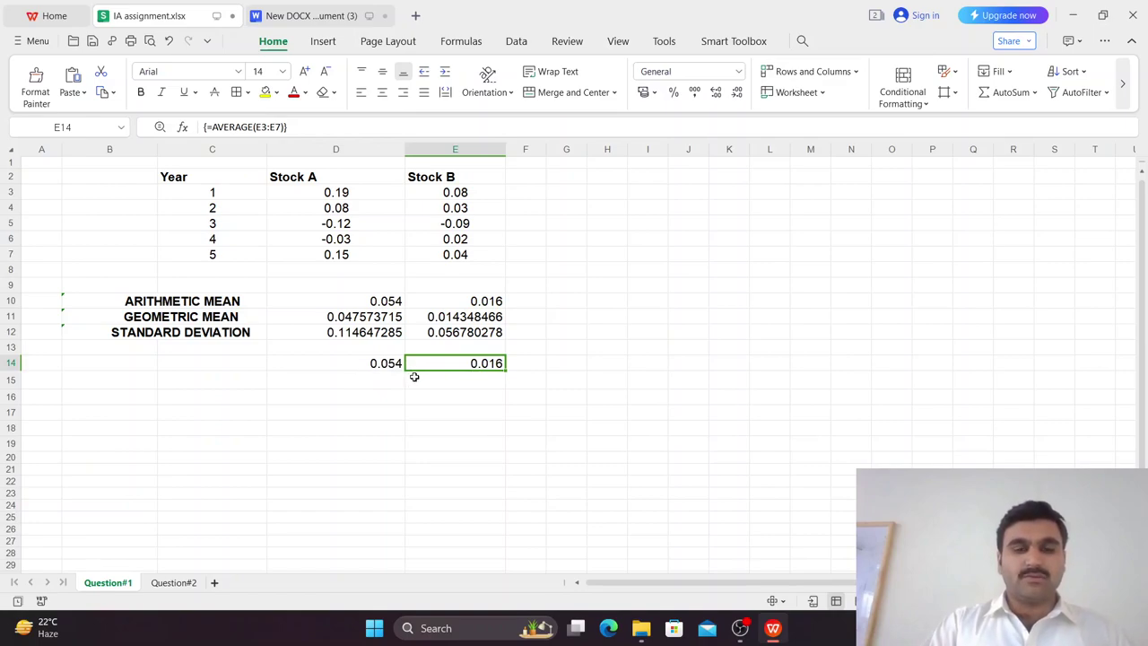
Check Stock A's geometric mean formula in D11 and re-enter =GEOMEAN(1+D3:D7)-1 as an array formula.
left_click(383, 385)
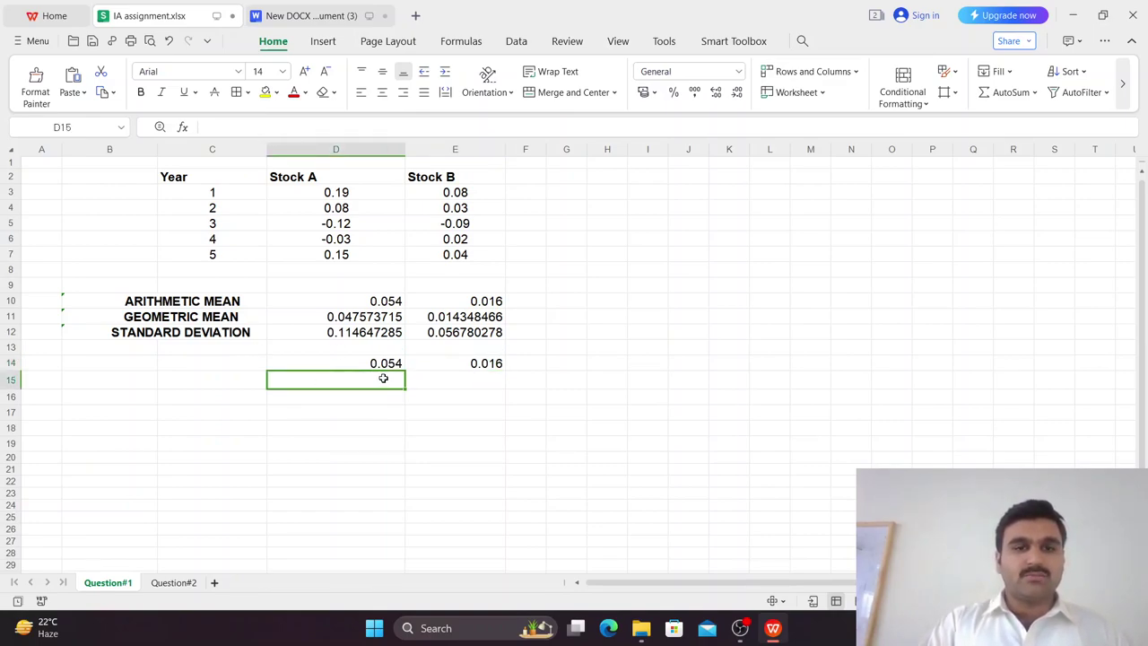
left_click(384, 316)
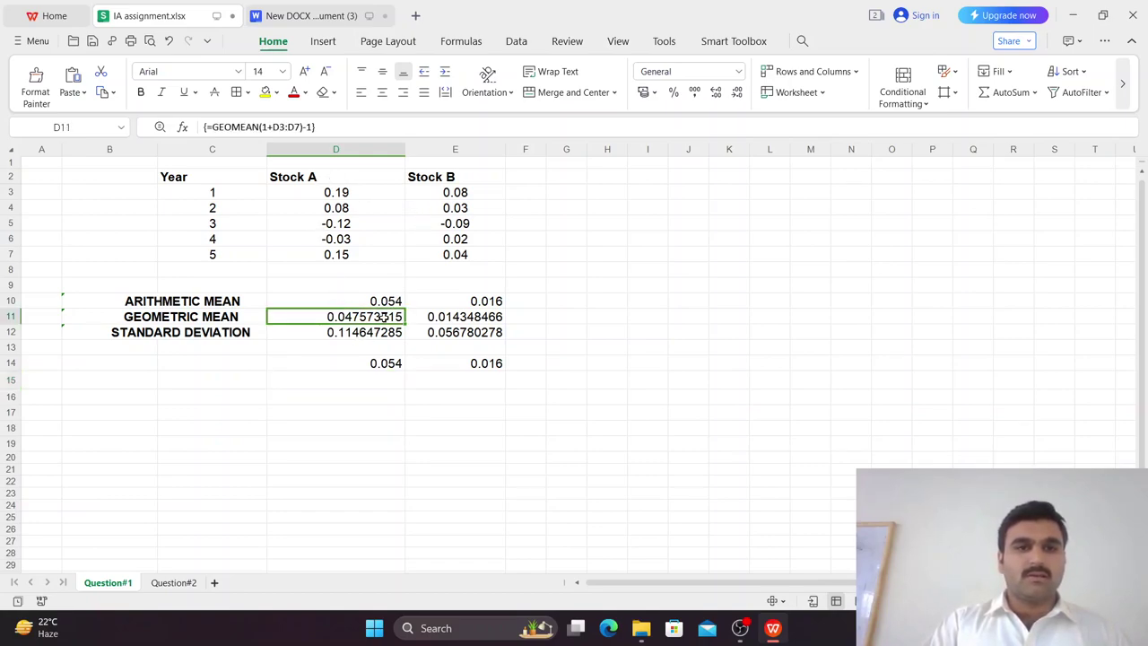
left_click(301, 129)
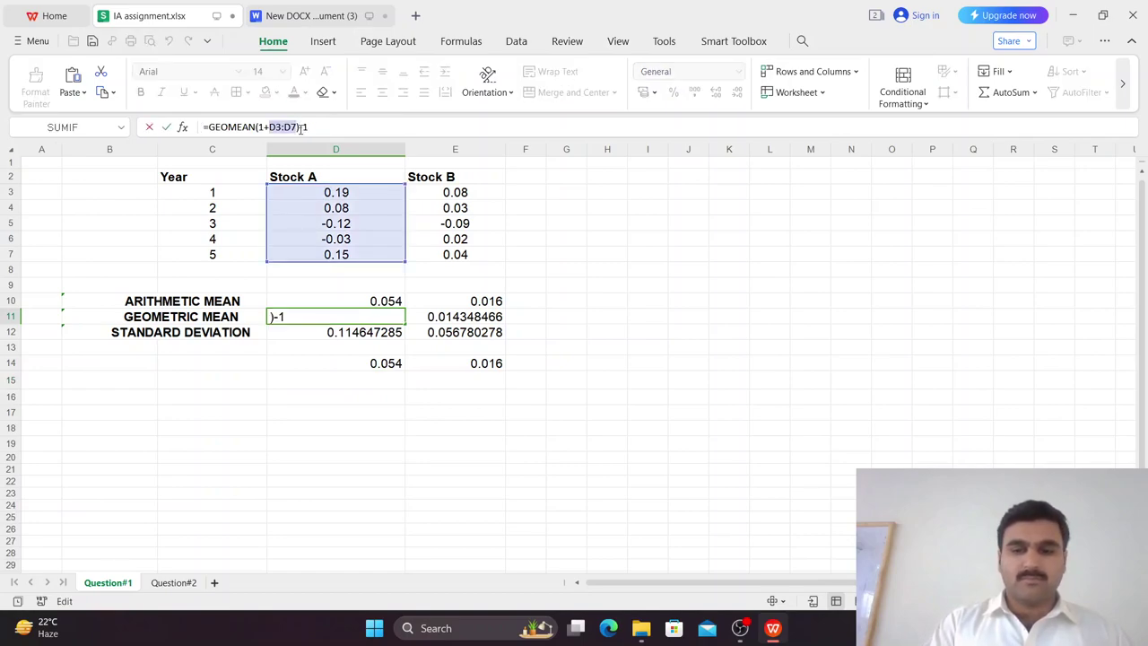
left_click(364, 195)
left_click_drag(364, 195, 343, 254)
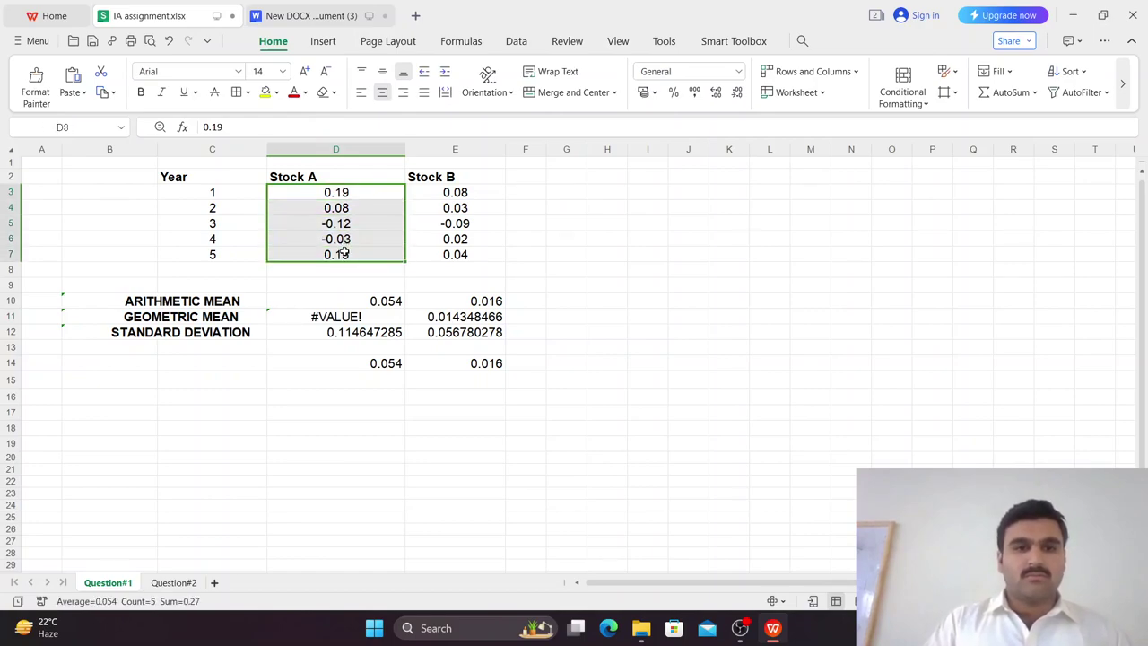
left_click(368, 320)
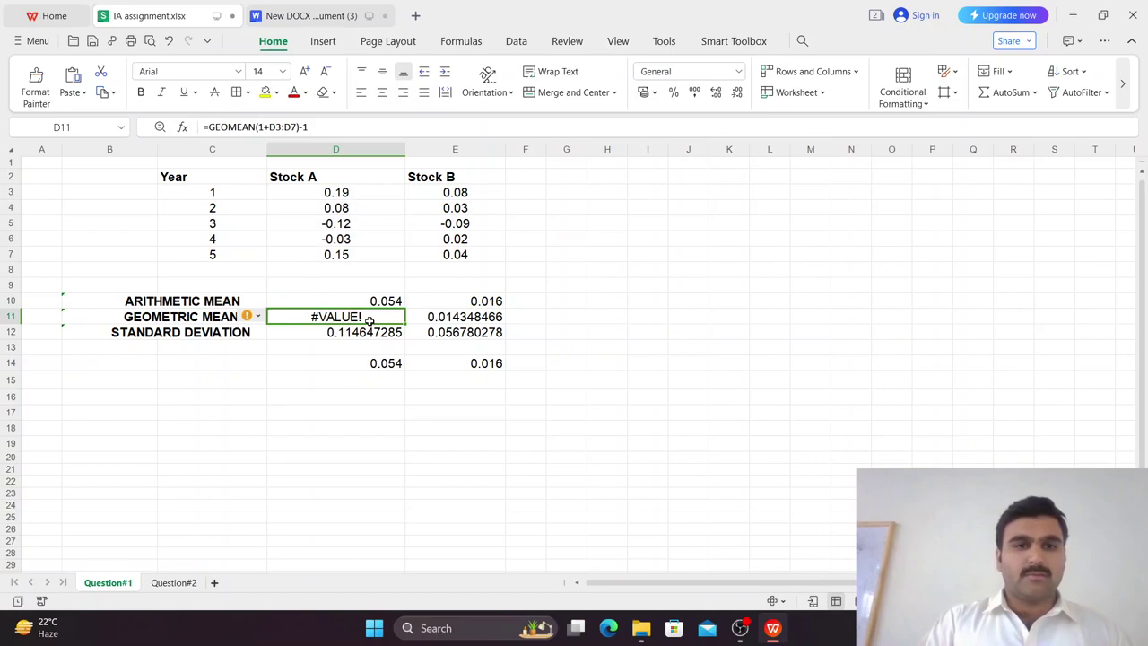
left_click(293, 126)
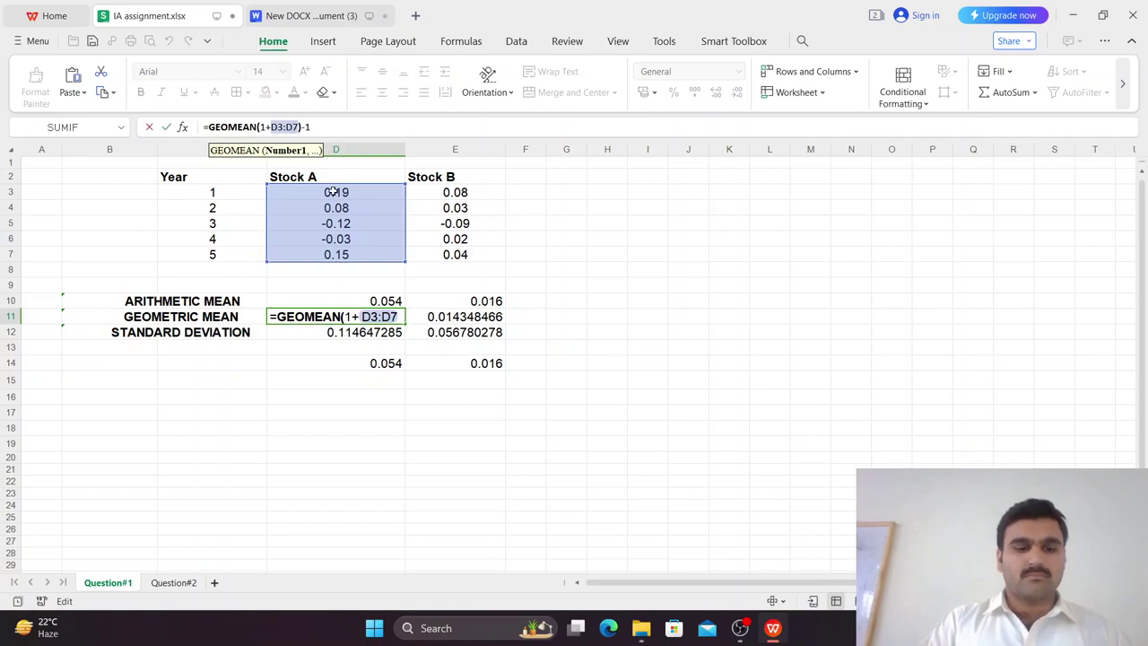
key("ctrl+shift+Return")
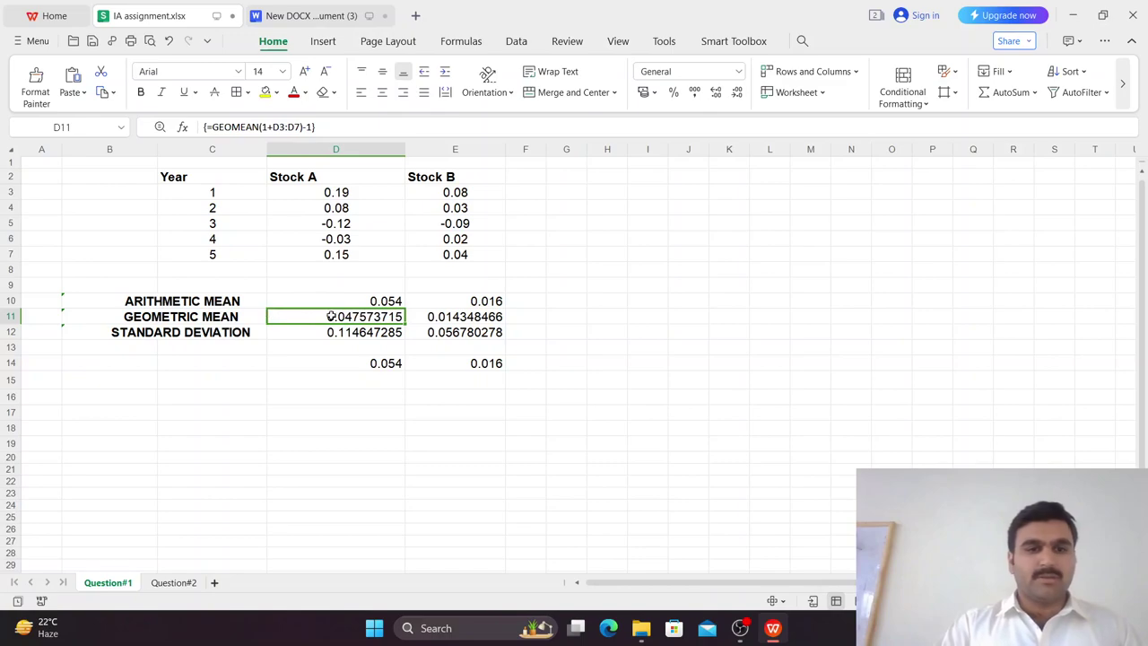
Re-enter Stock B's geometric mean formula =GEOMEAN(1+E3:E7)-1 in E11 as an array formula.
left_click(463, 318)
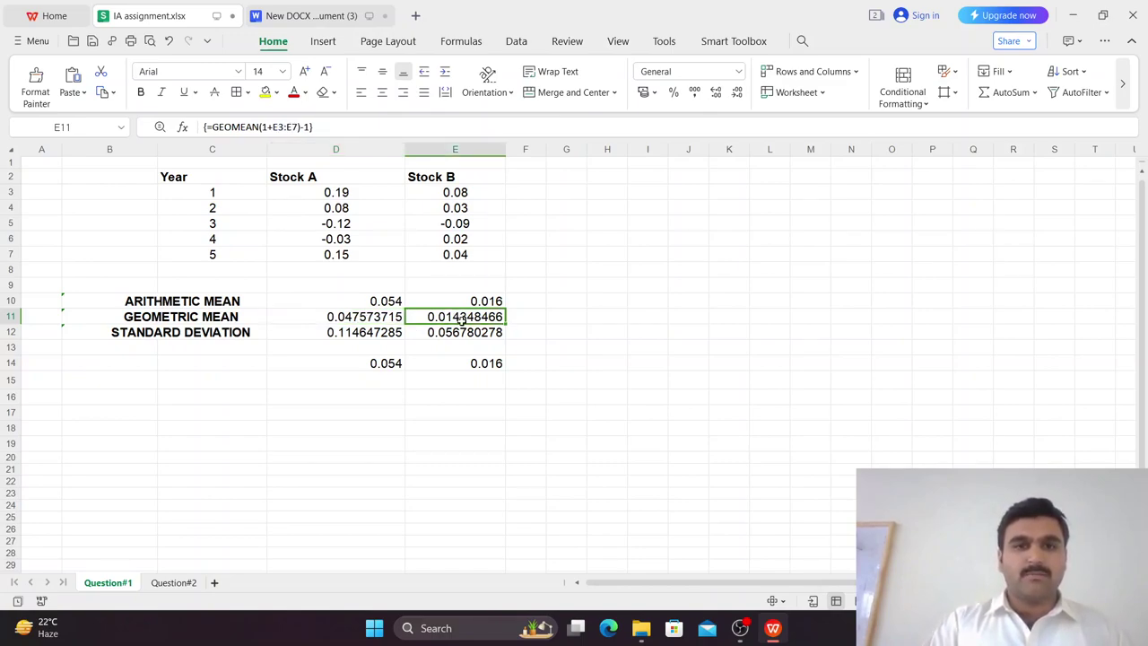
left_click(335, 127)
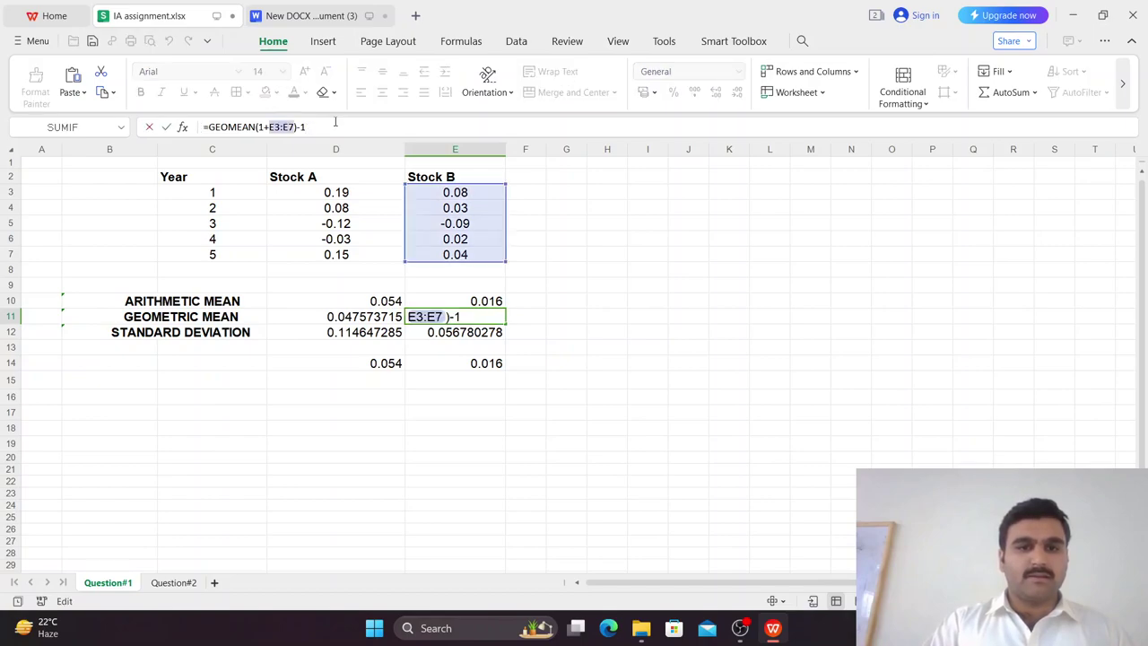
key("ctrl+shift+Return")
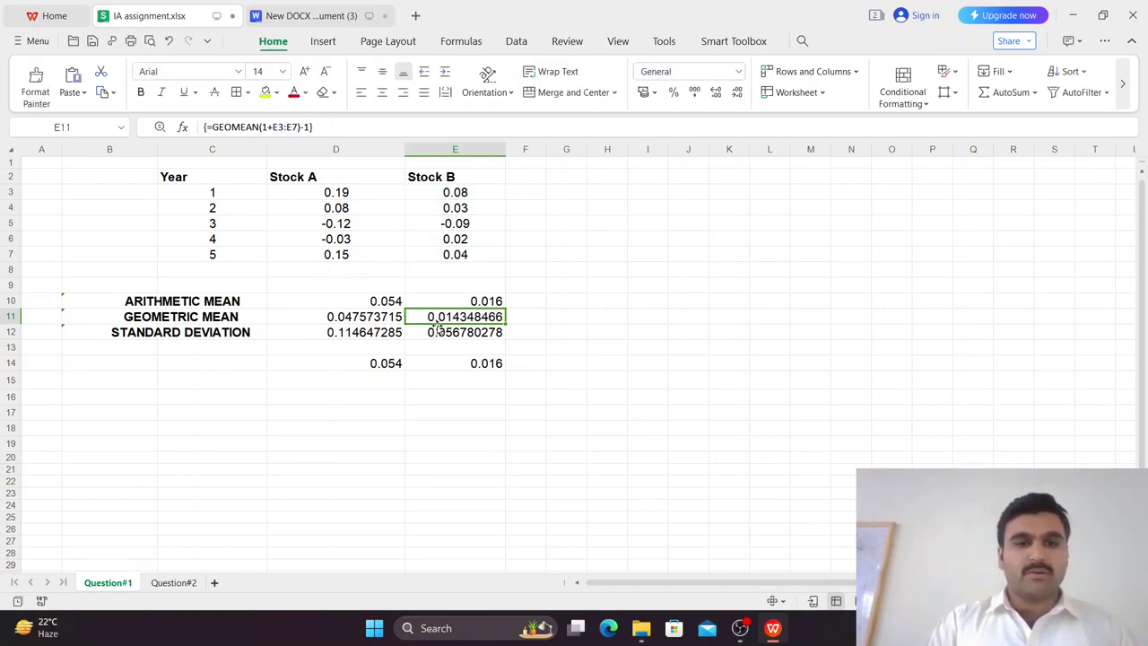
Check Stock A's standard deviation formula in D12 and enter =STDEVP(D3) in D16.
left_click(387, 332)
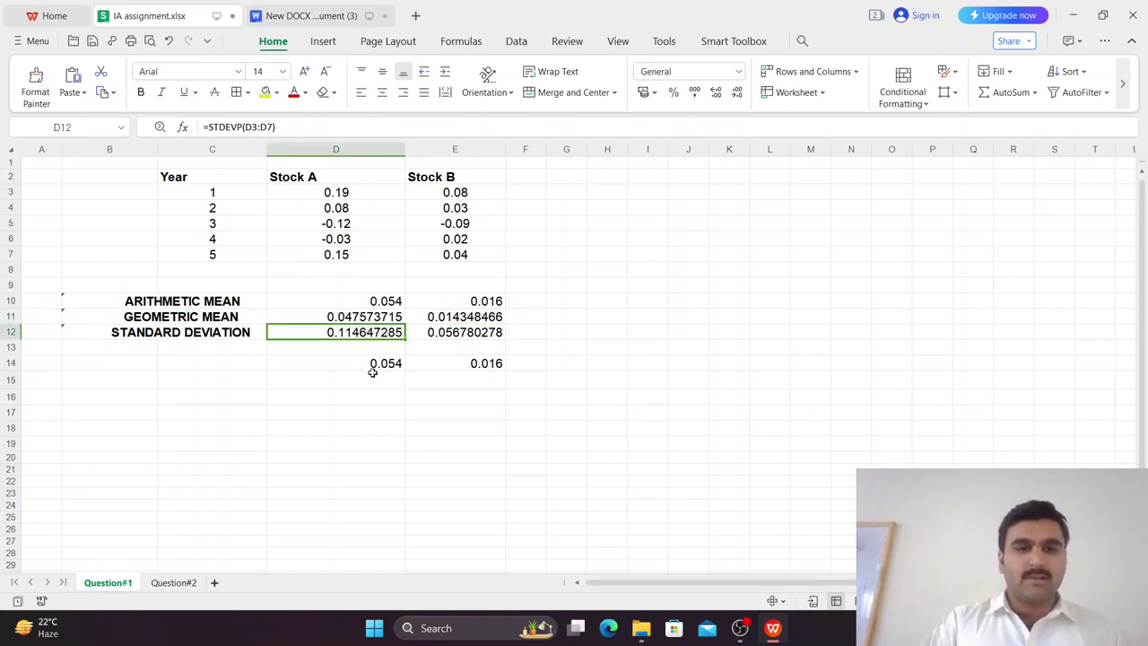
left_click(378, 391)
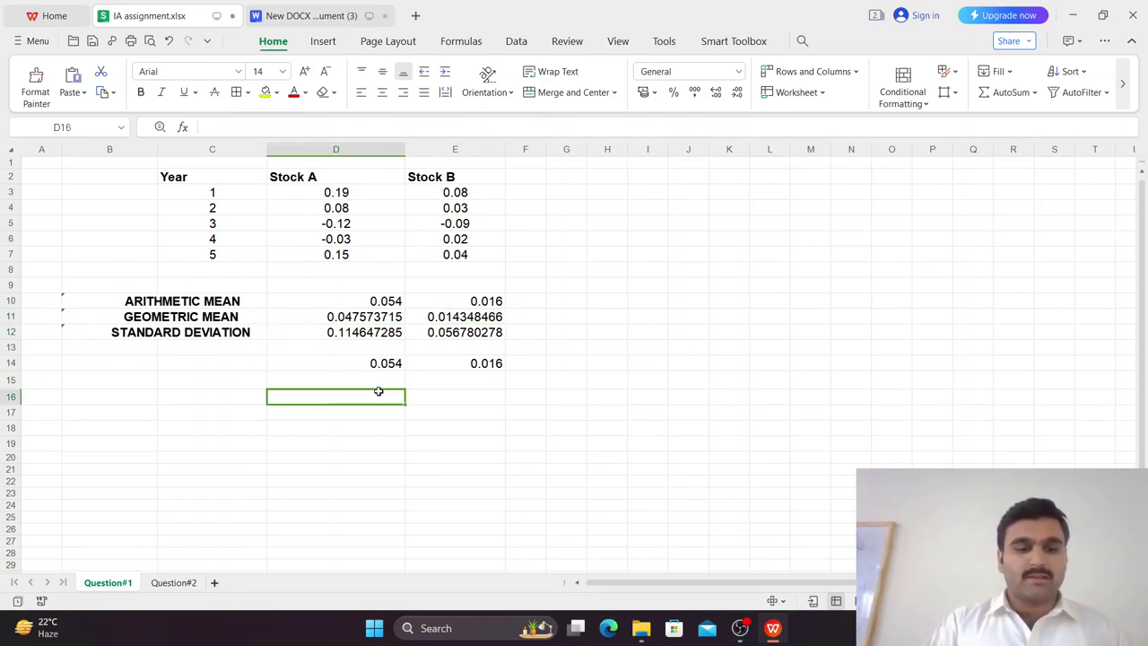
type("=st")
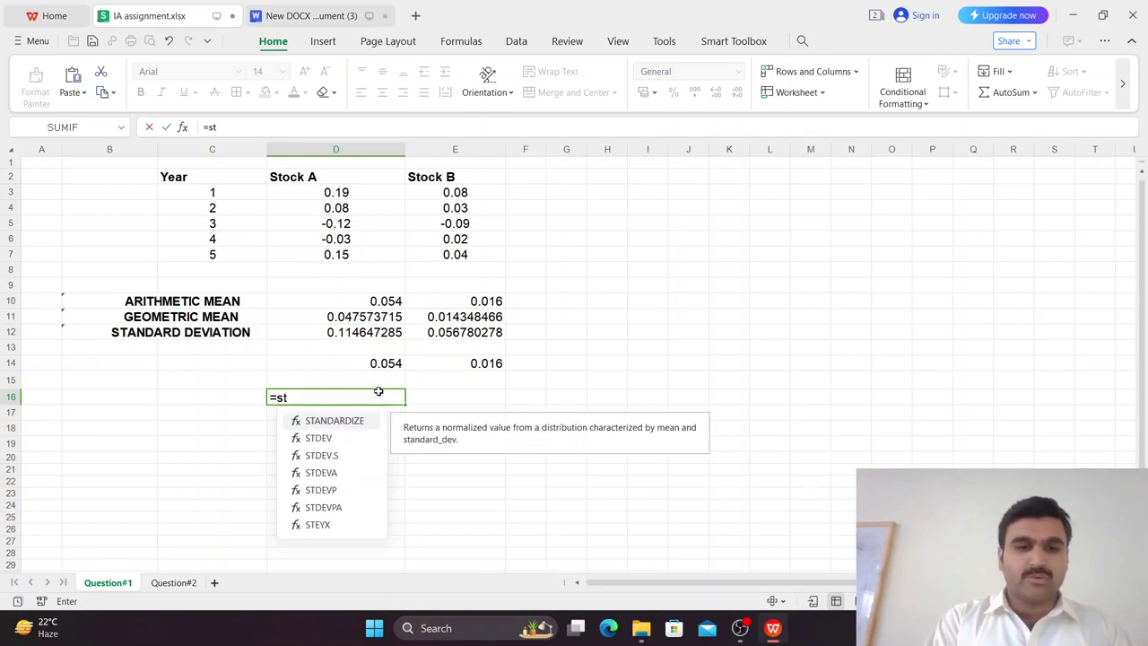
double_click(330, 490)
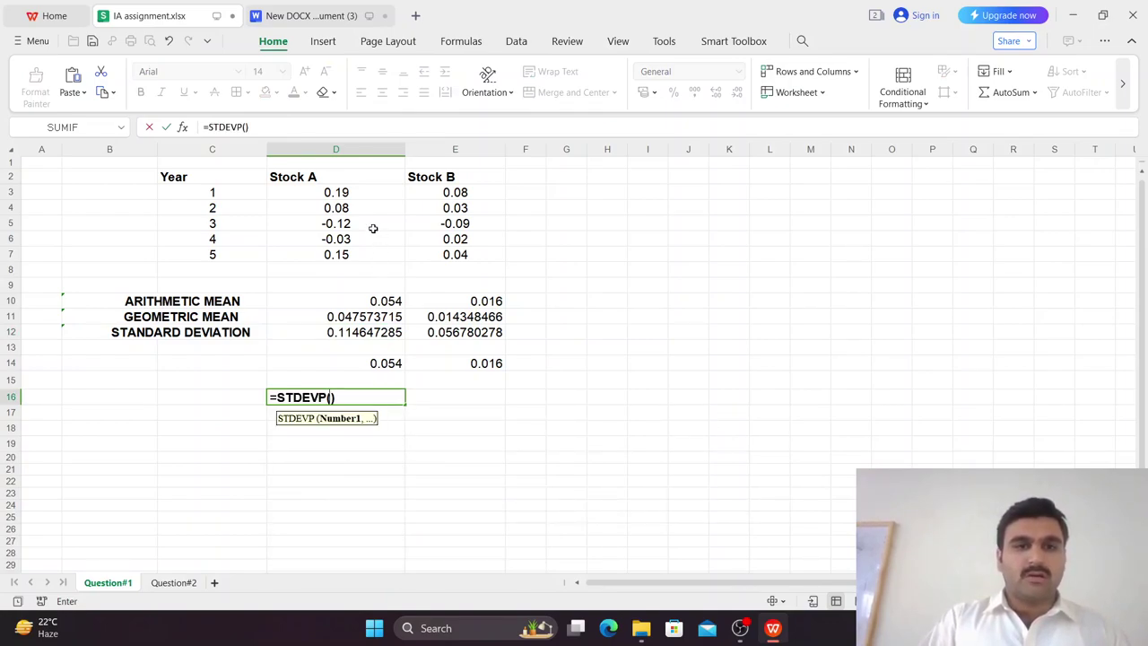
left_click(372, 205)
left_click(387, 193)
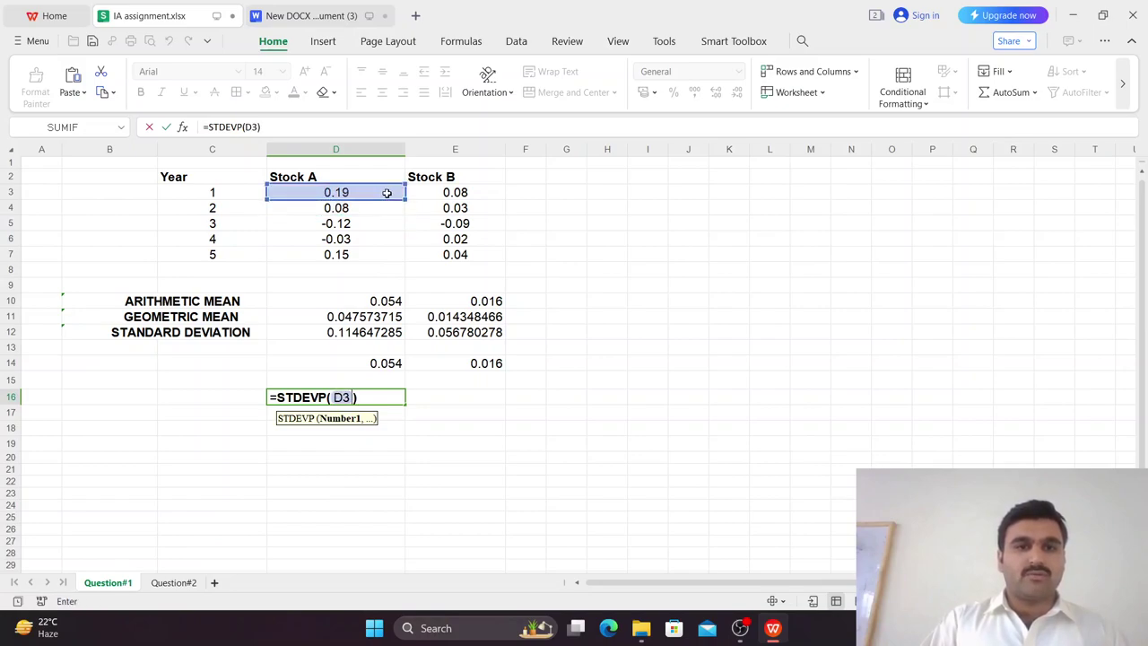
key("Return")
left_click(386, 192)
double_click(386, 191)
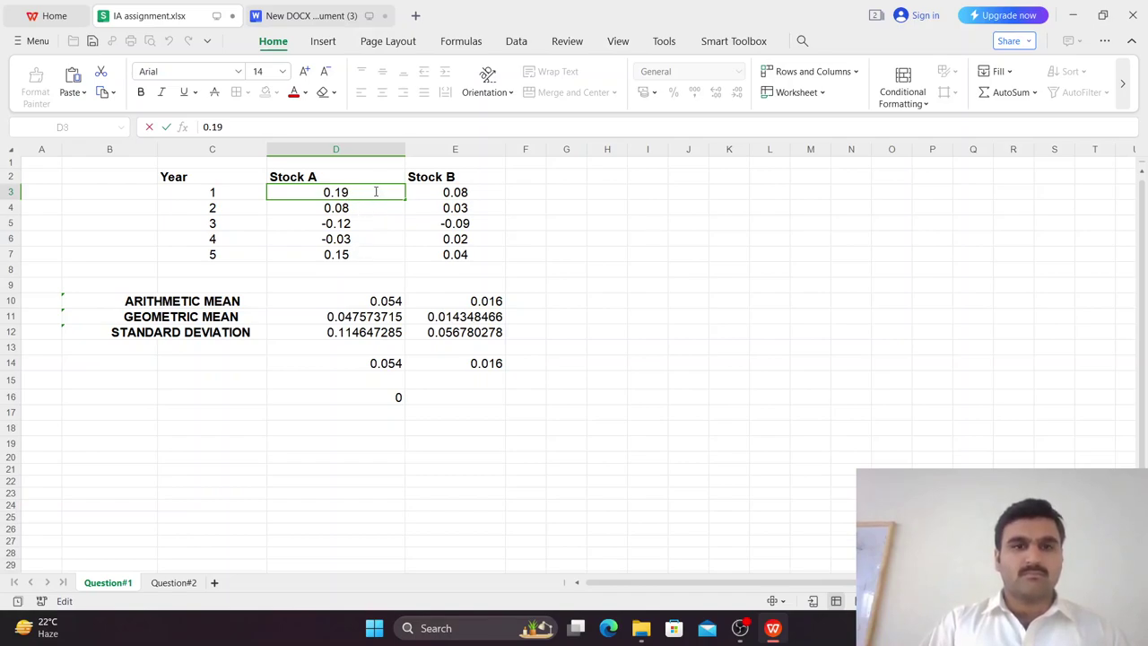
double_click(387, 224)
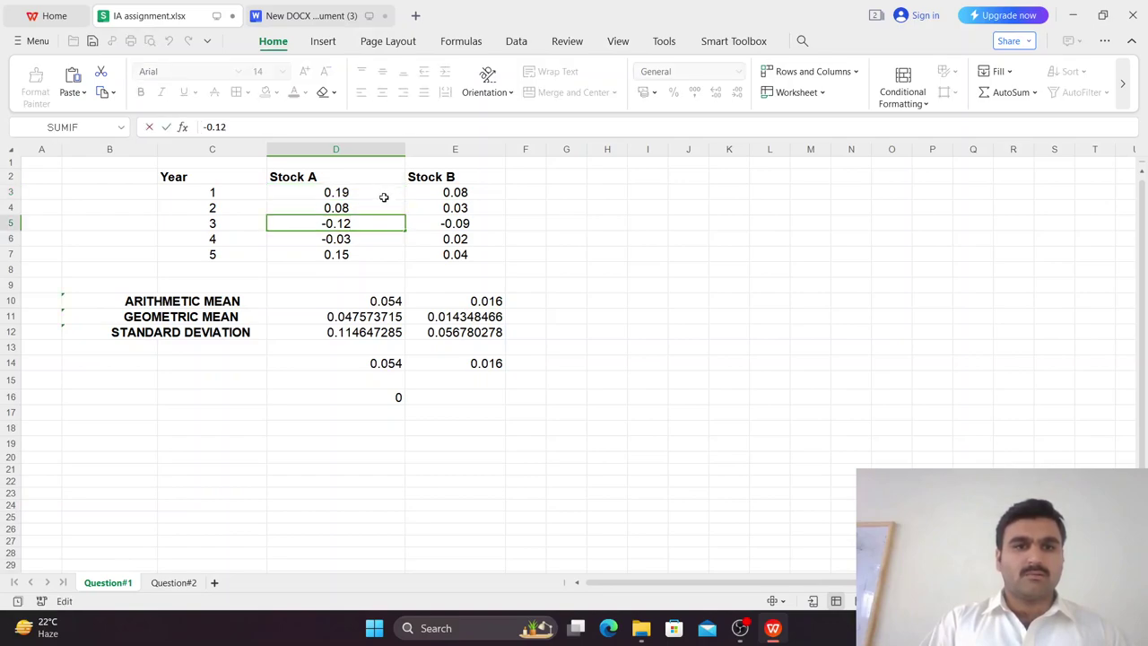
key("Up")
left_click_drag(387, 190, 355, 255)
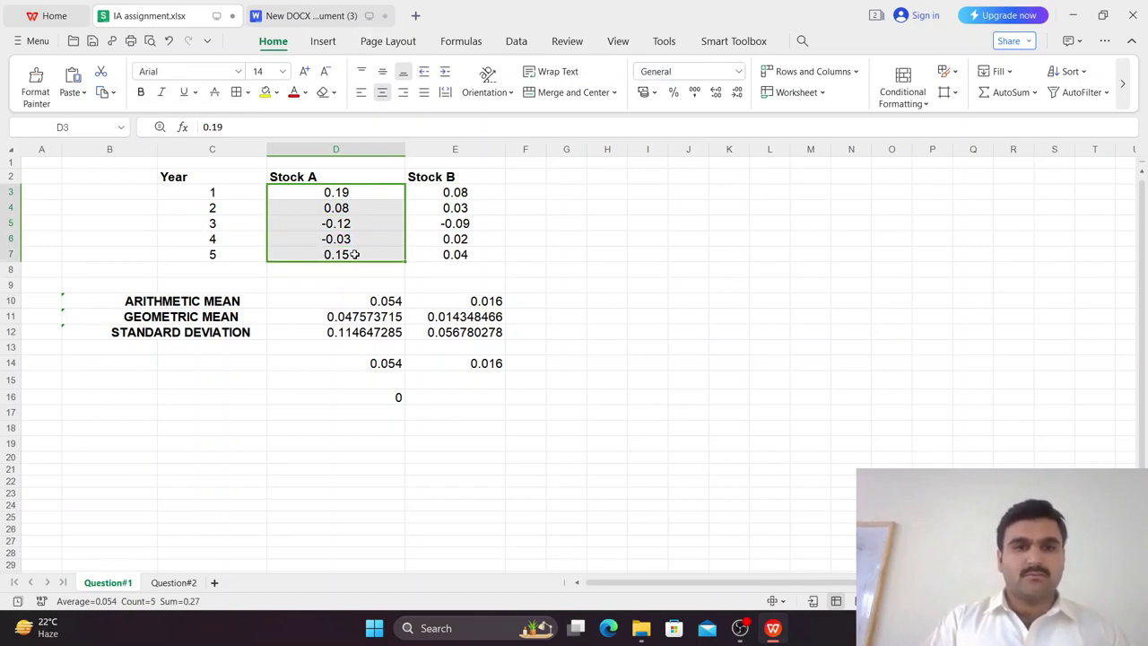
left_click(355, 255)
left_click(384, 363, "shift")
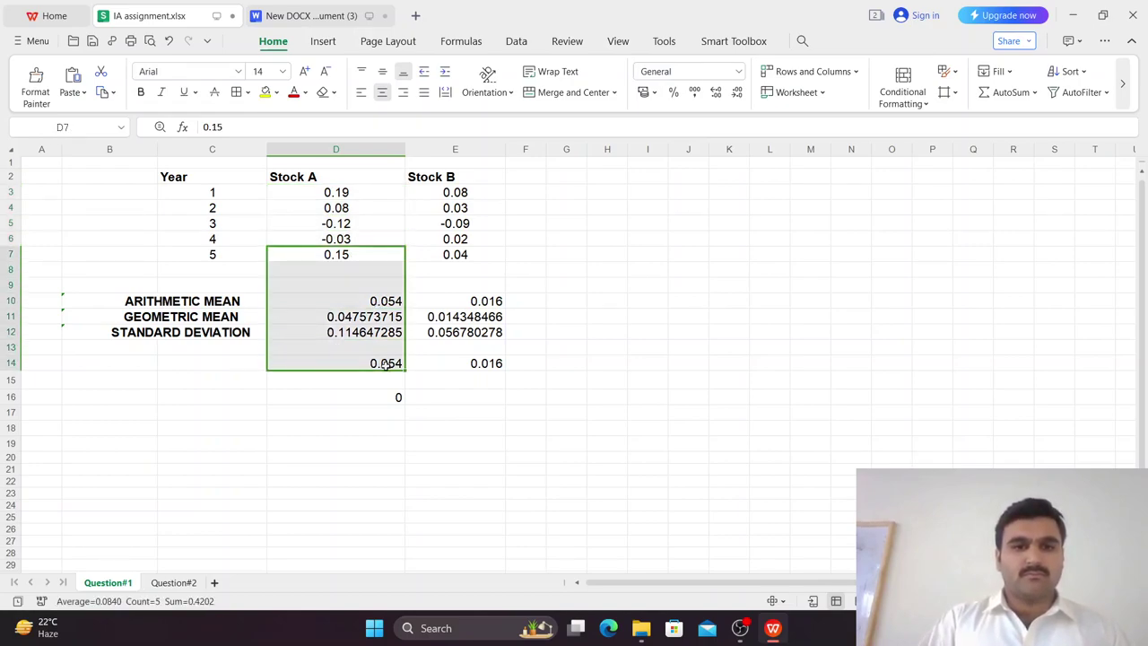
left_click(364, 239)
left_click(370, 197)
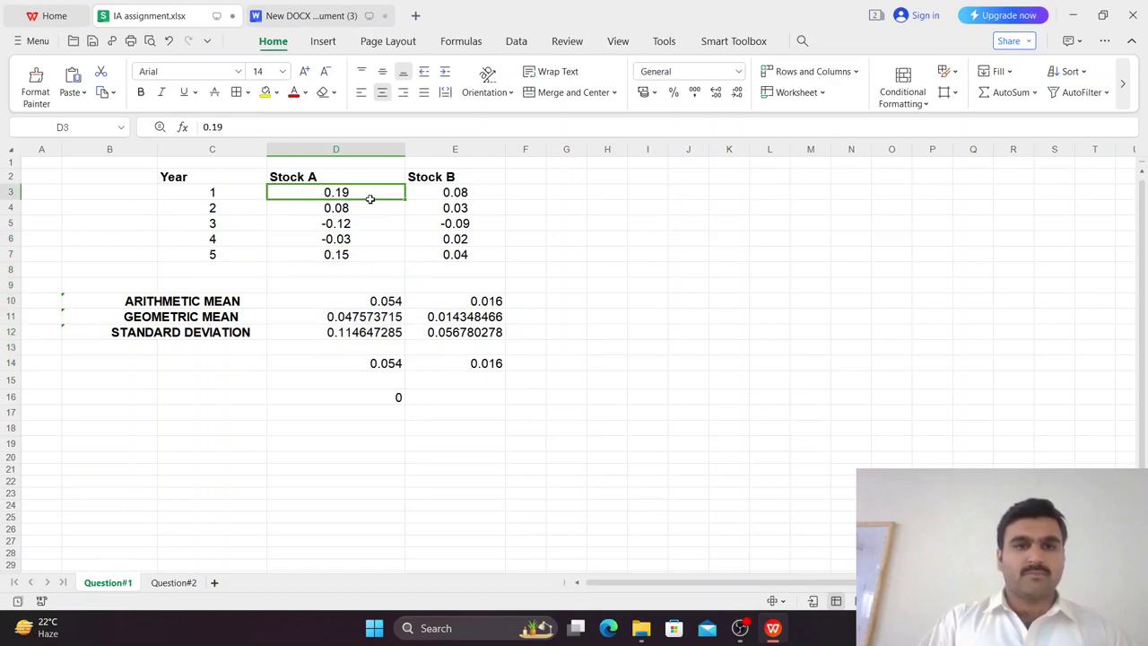
left_click_drag(364, 205, 343, 256)
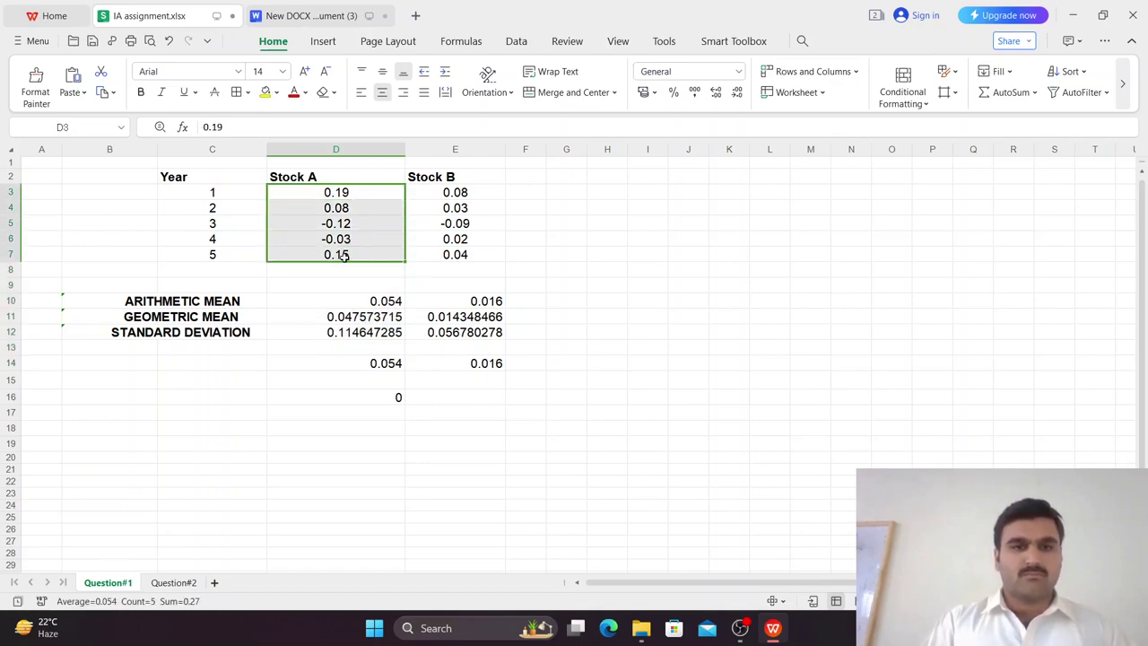
Clear D16 and start a new STDEVP formula in it for Stock A's standard deviation.
left_click(392, 396)
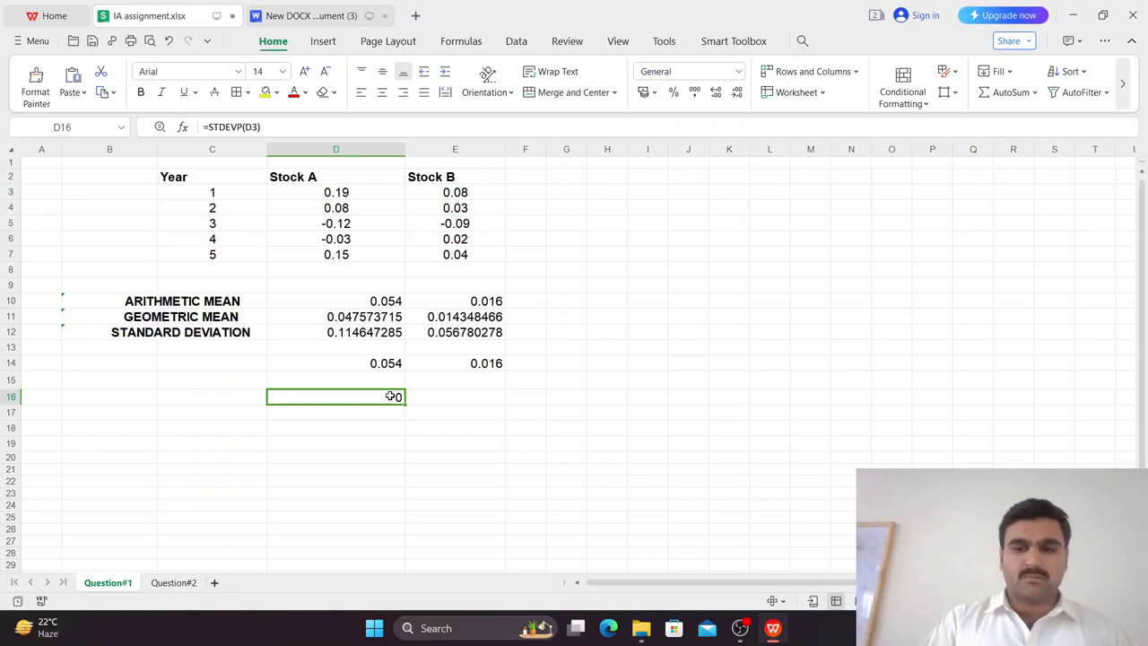
key("Delete")
type("=")
type("sr")
key("BackSpace")
type("td")
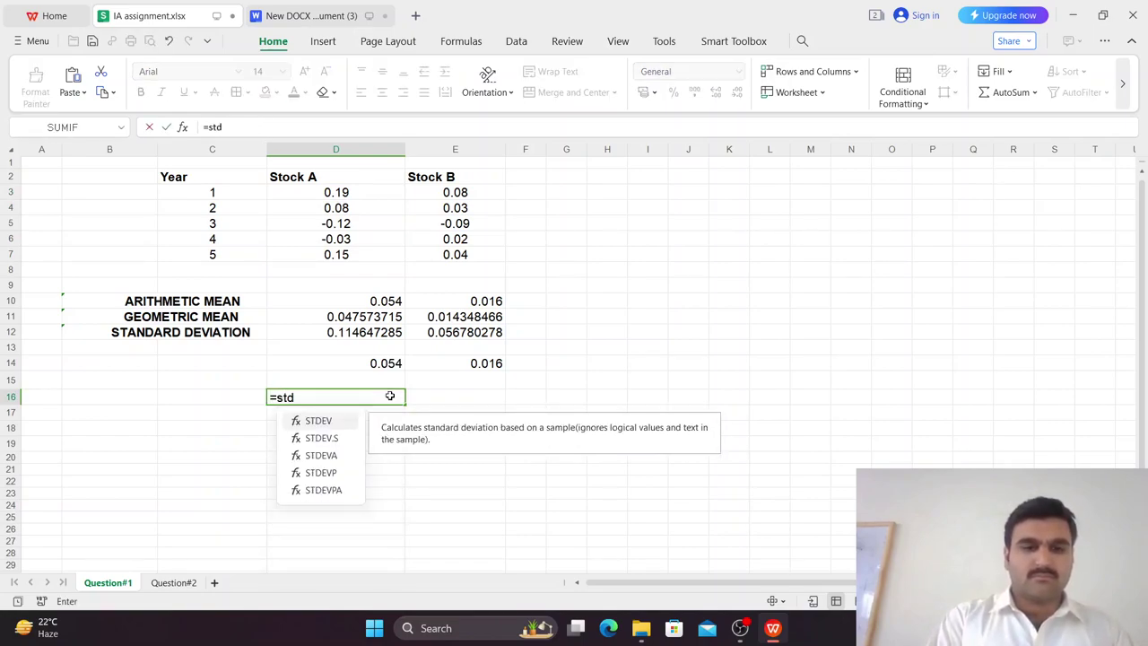
left_click(321, 472)
left_click(320, 469)
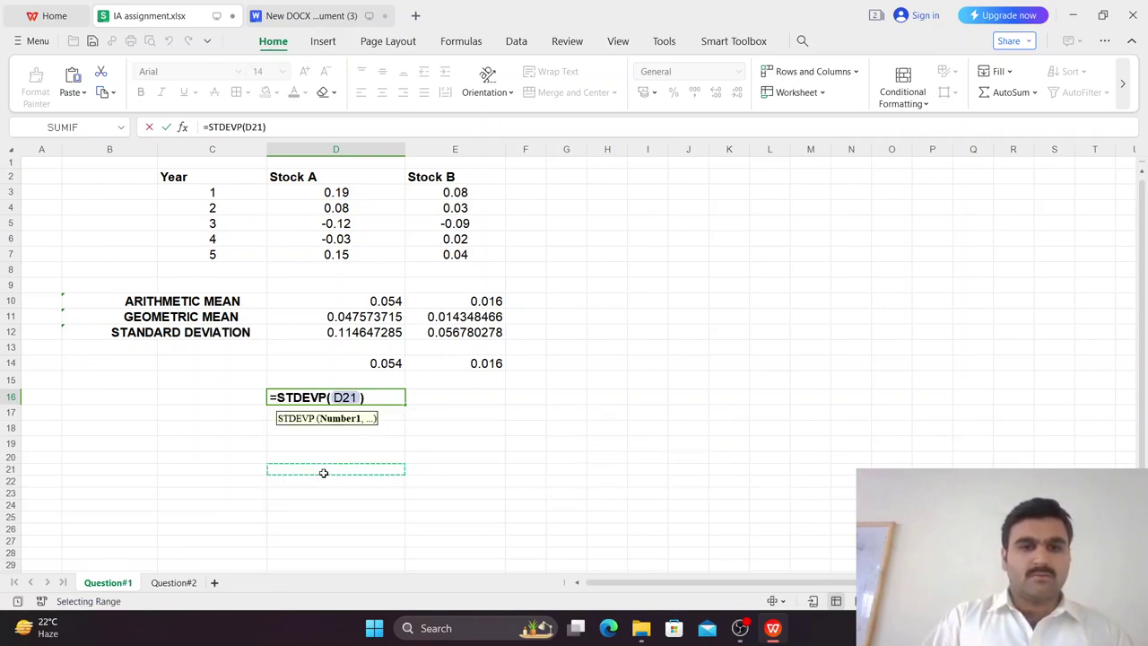
Remove the stray cell reference from D16's formula and try to enter it as =STDEVP).
key("BackSpace")
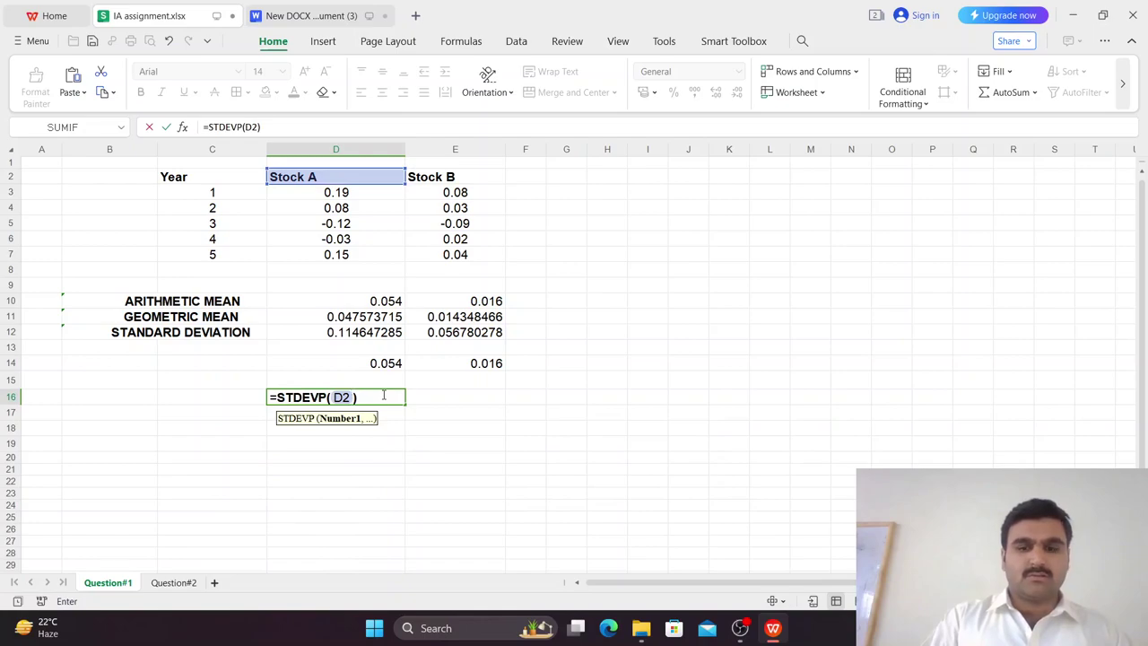
key("BackSpace")
key("BackSpace")
key("BackSpace")
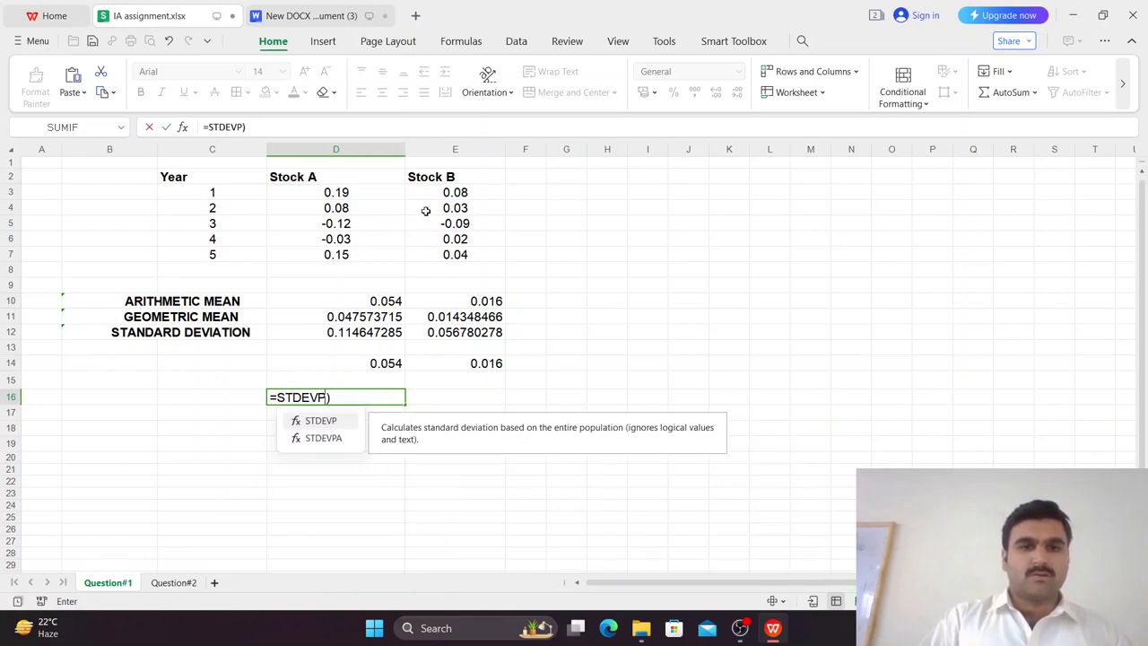
key("Return")
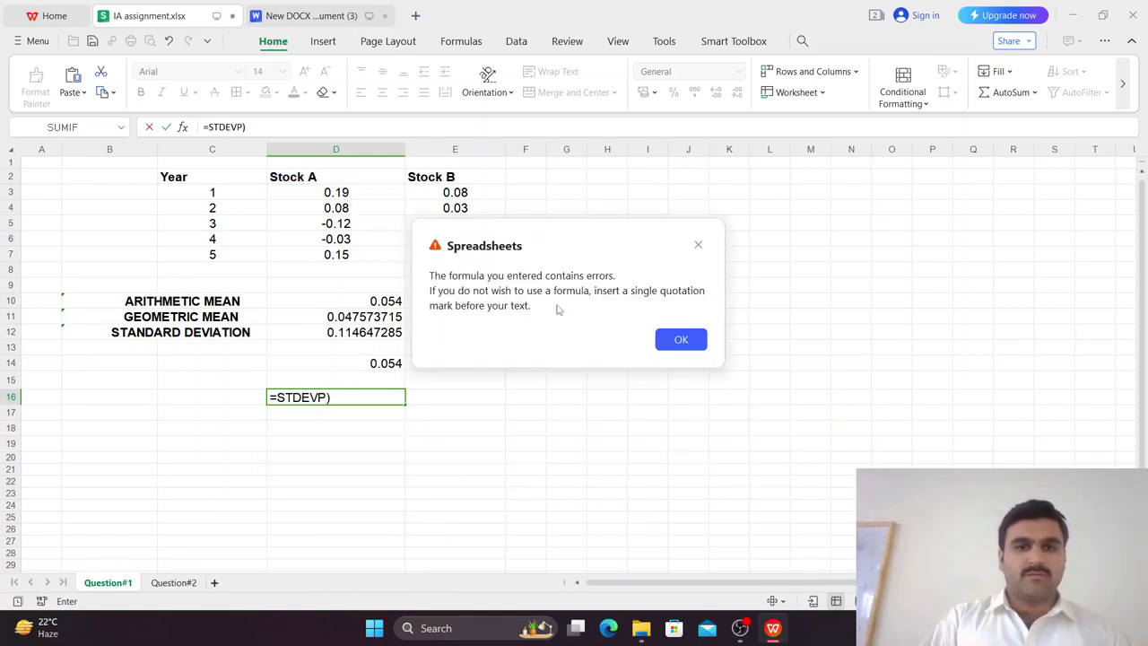
left_click(698, 244)
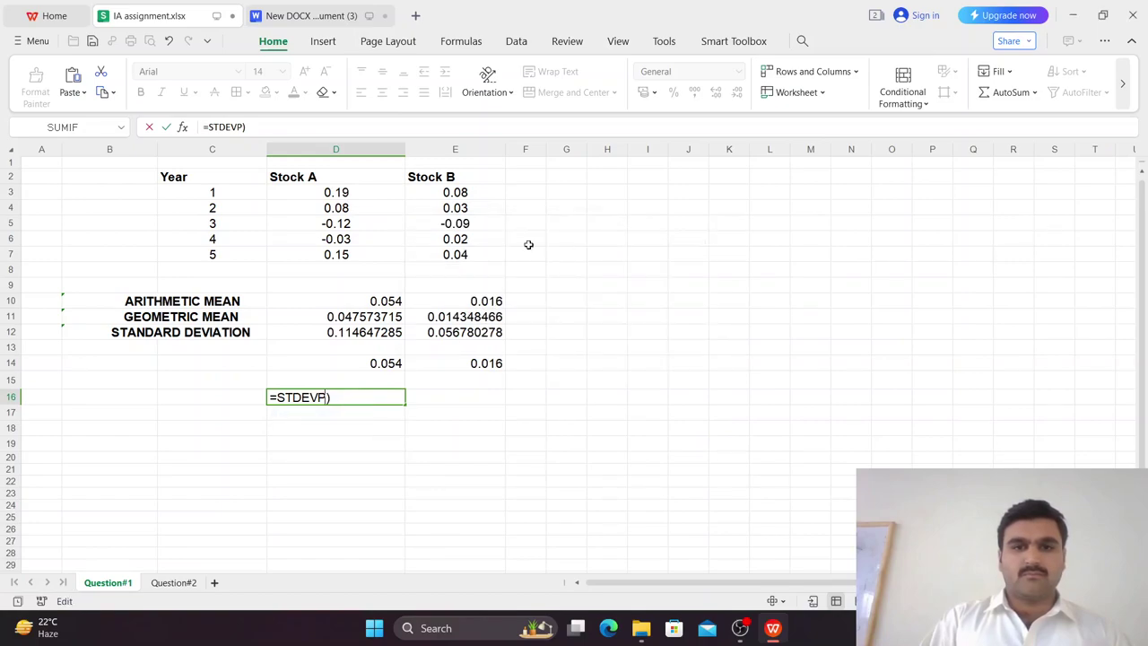
scroll(500, 238, "right", 1)
key("Return")
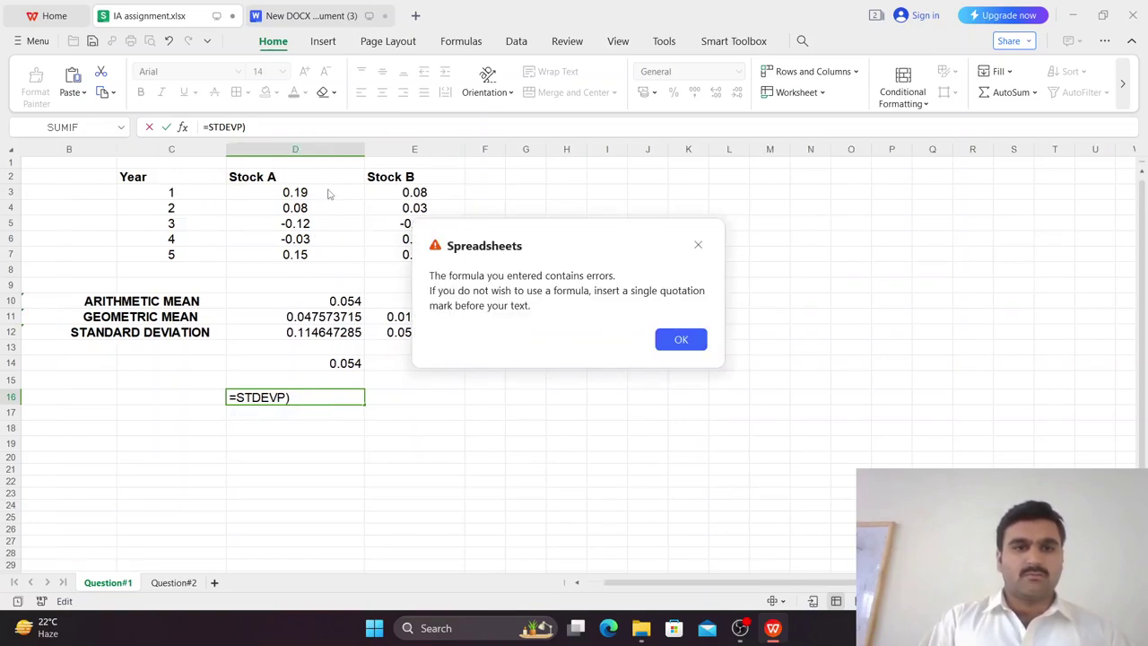
left_click(672, 338)
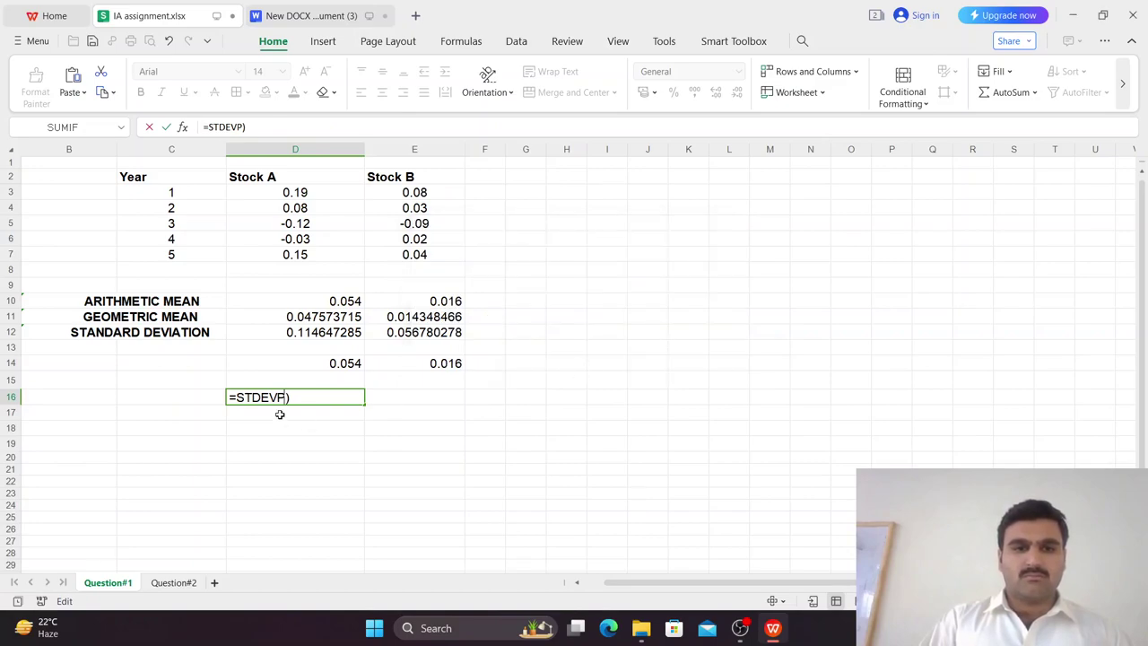
Calculate Stock A's standard deviation in D16 by completing =STDEVP(D3:D7) as an array formula.
key("BackSpace")
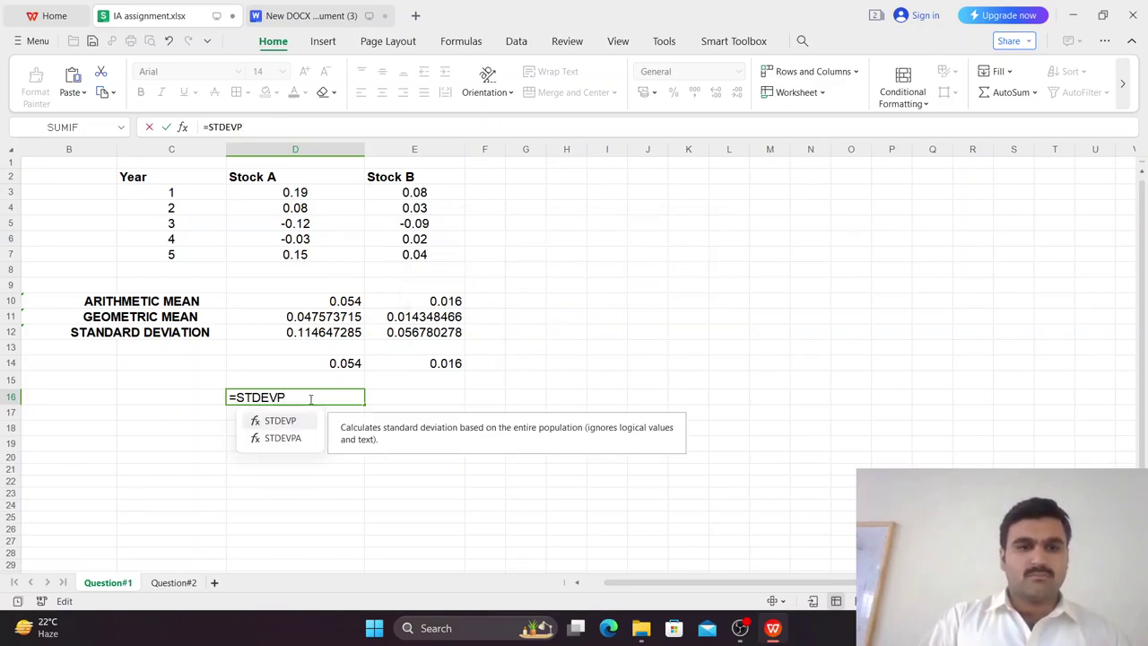
double_click(292, 427)
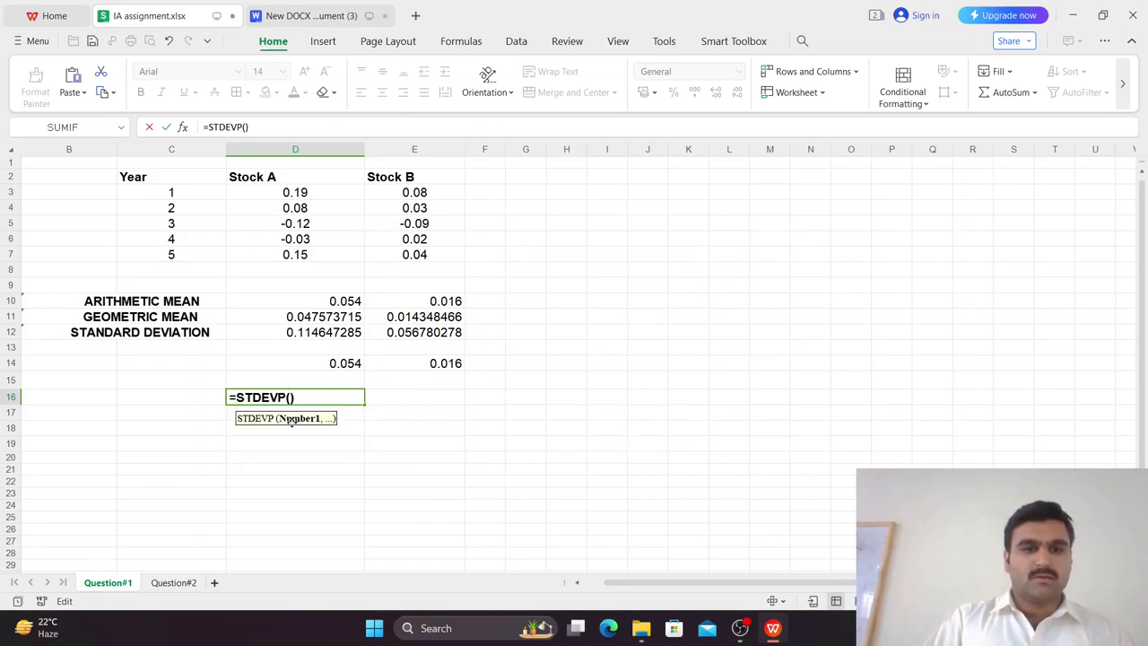
left_click(325, 192)
left_click_drag(325, 192, 295, 254)
key("ctrl+shift+Return")
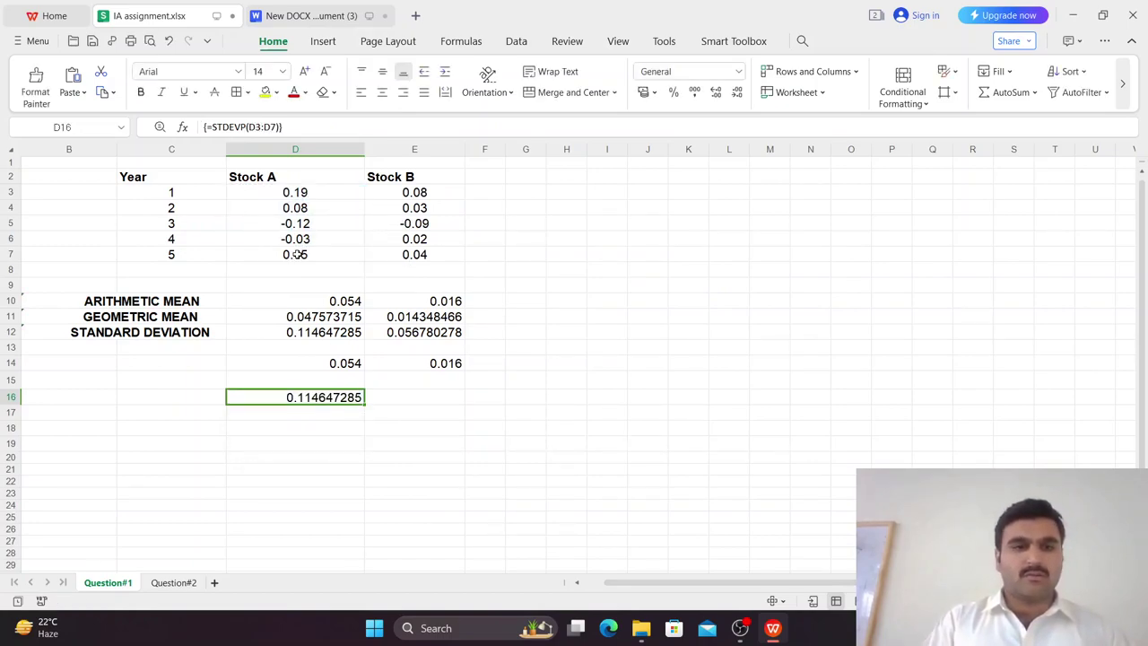
Calculate Stock B's standard deviation in E16 by entering =STDEVP(E3:E7) as an array formula.
left_click(434, 400)
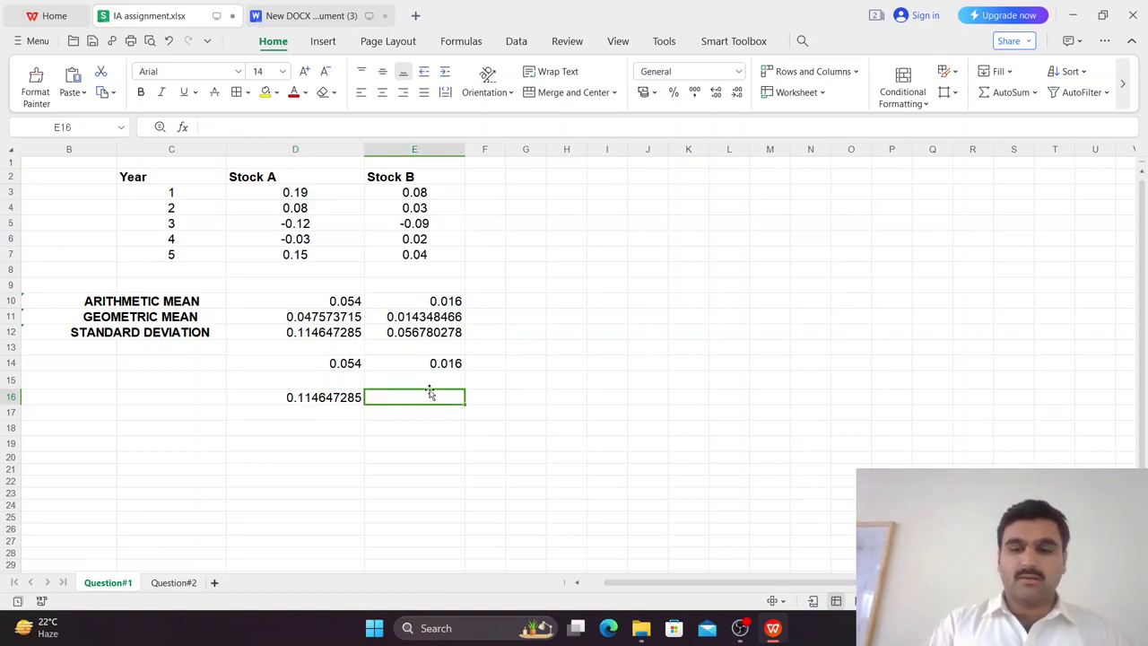
type("=st")
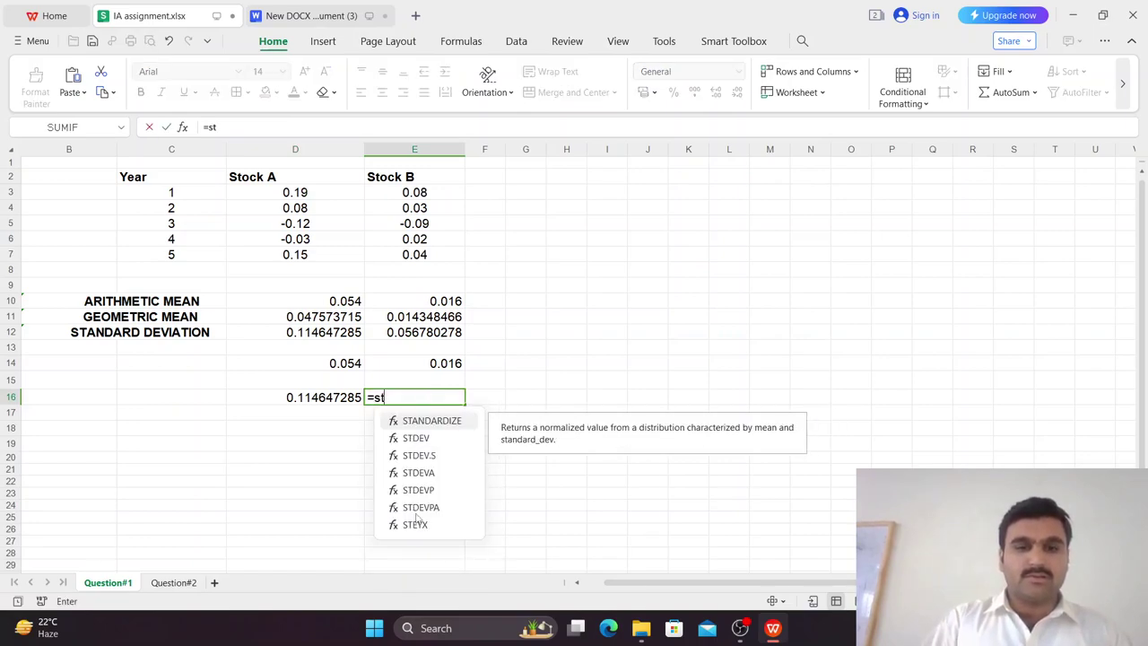
double_click(404, 491)
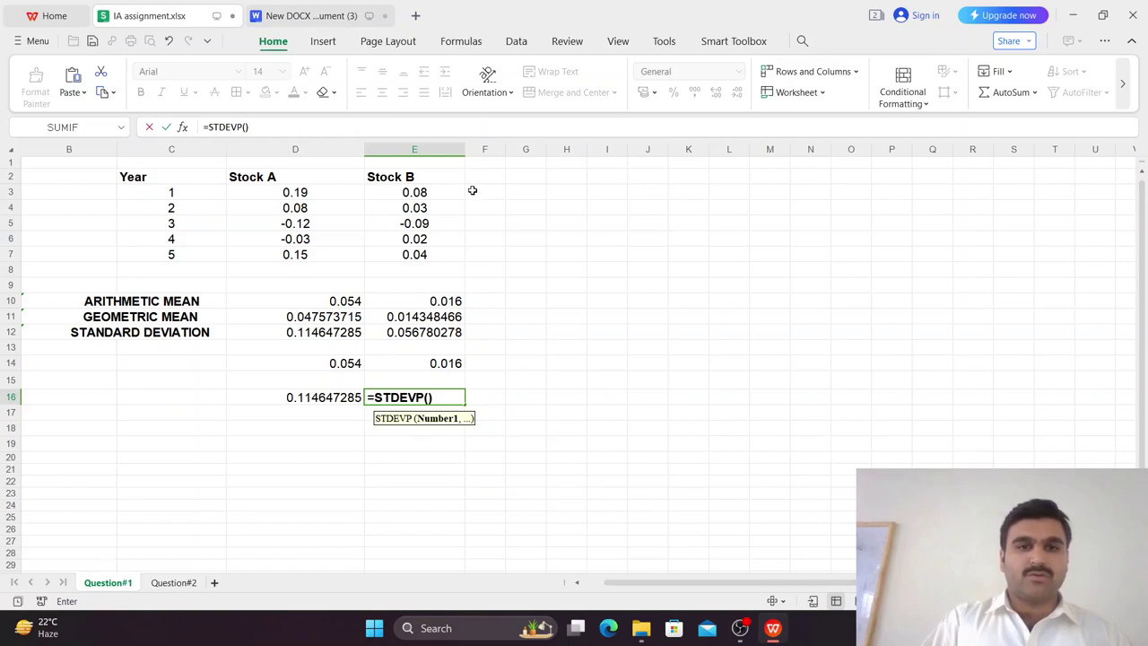
left_click_drag(430, 190, 413, 267)
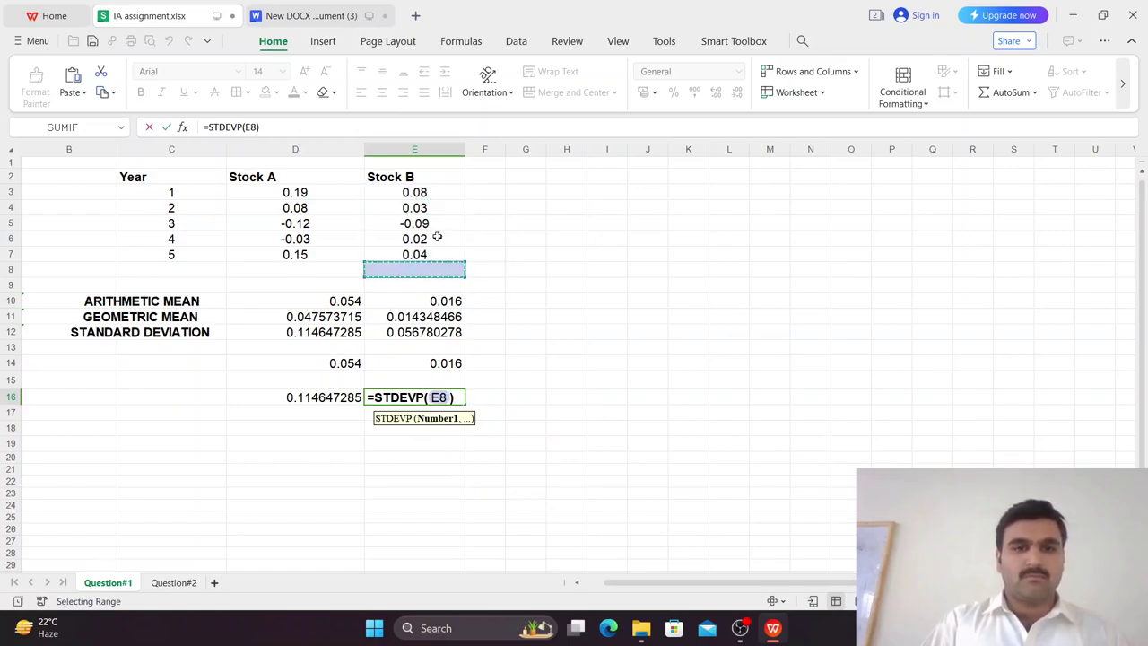
left_click_drag(451, 192, 433, 252)
key("ctrl+shift+Return")
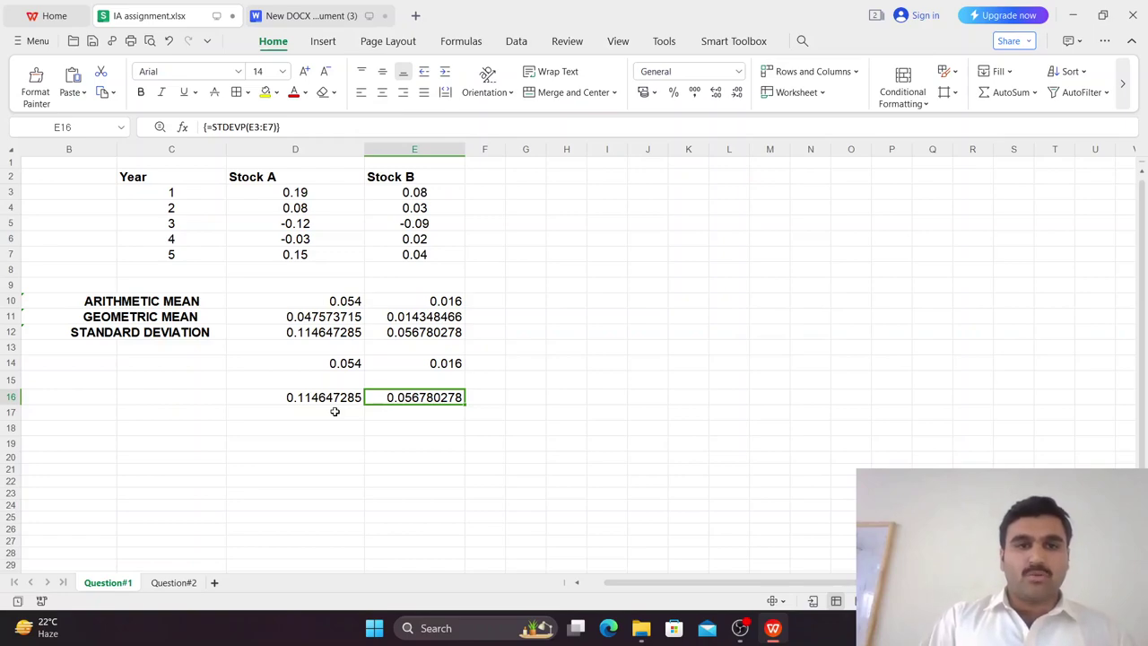
On the Question#2 sheet, examine the expected rate of return formula in E12 and the return and probability cells it uses.
left_click(174, 583)
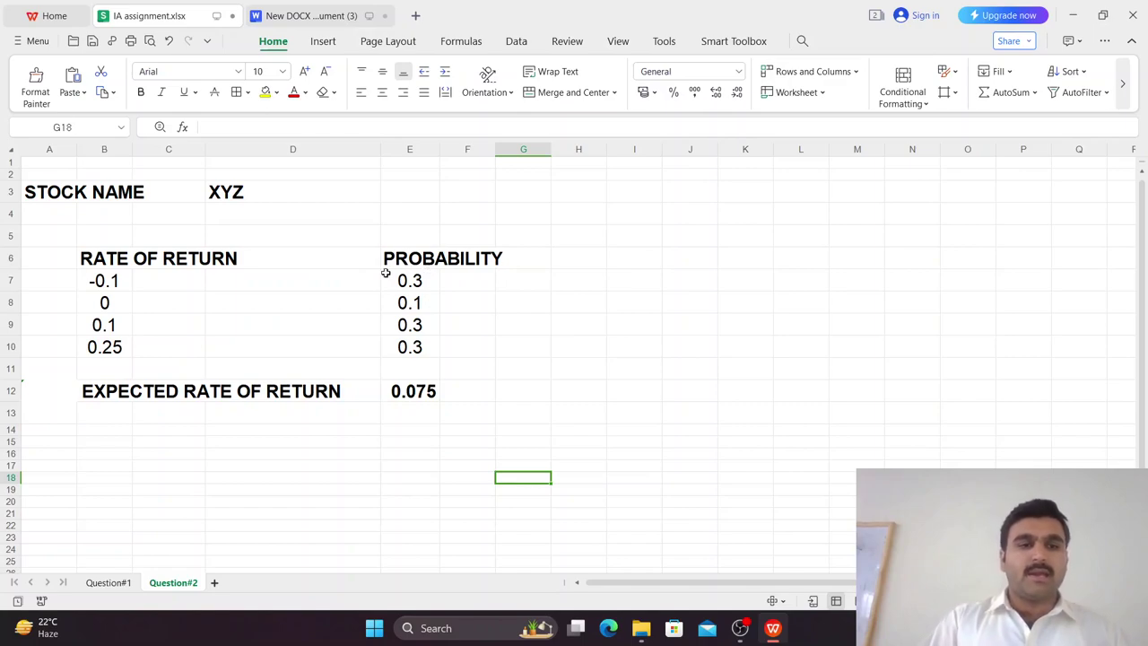
left_click(421, 392)
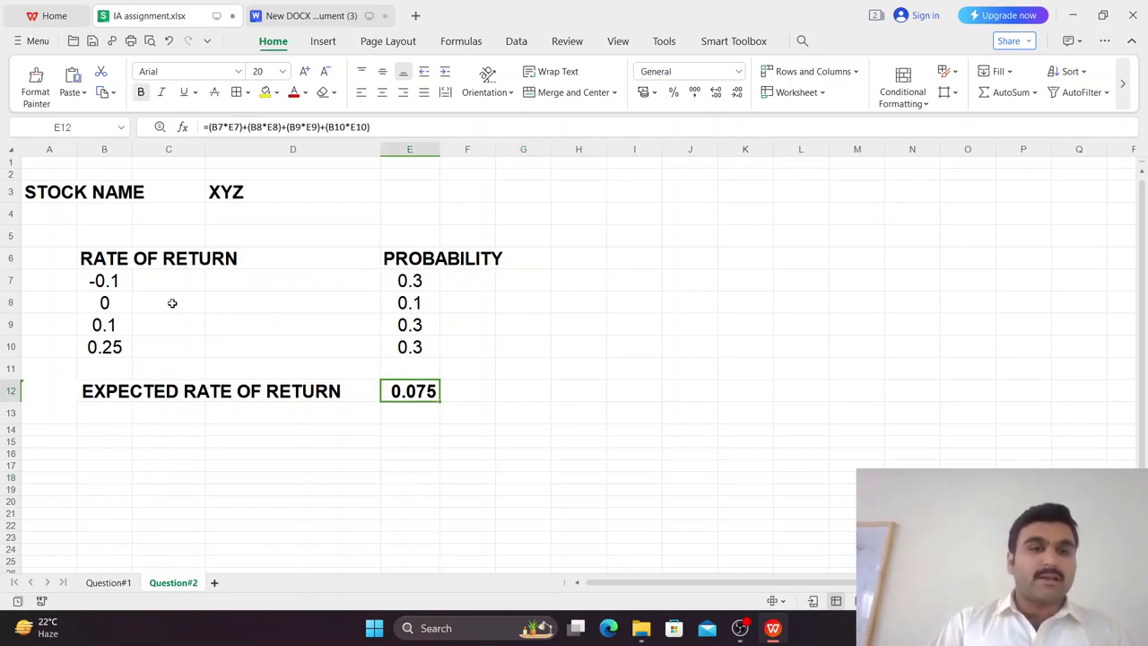
left_click(150, 286)
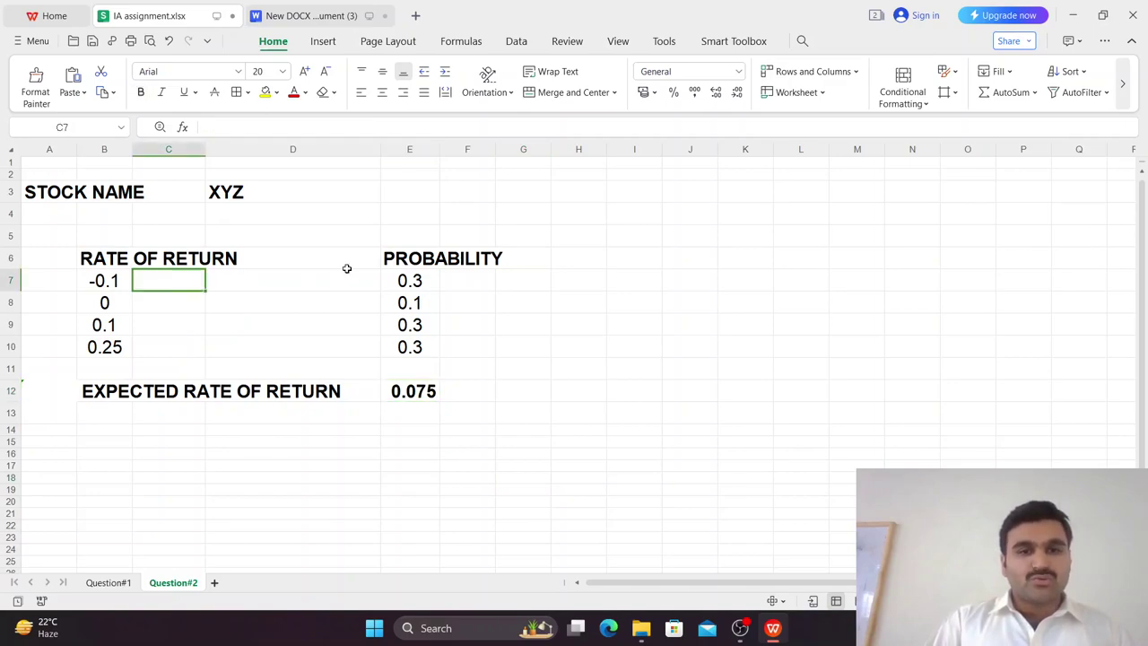
left_click(389, 284)
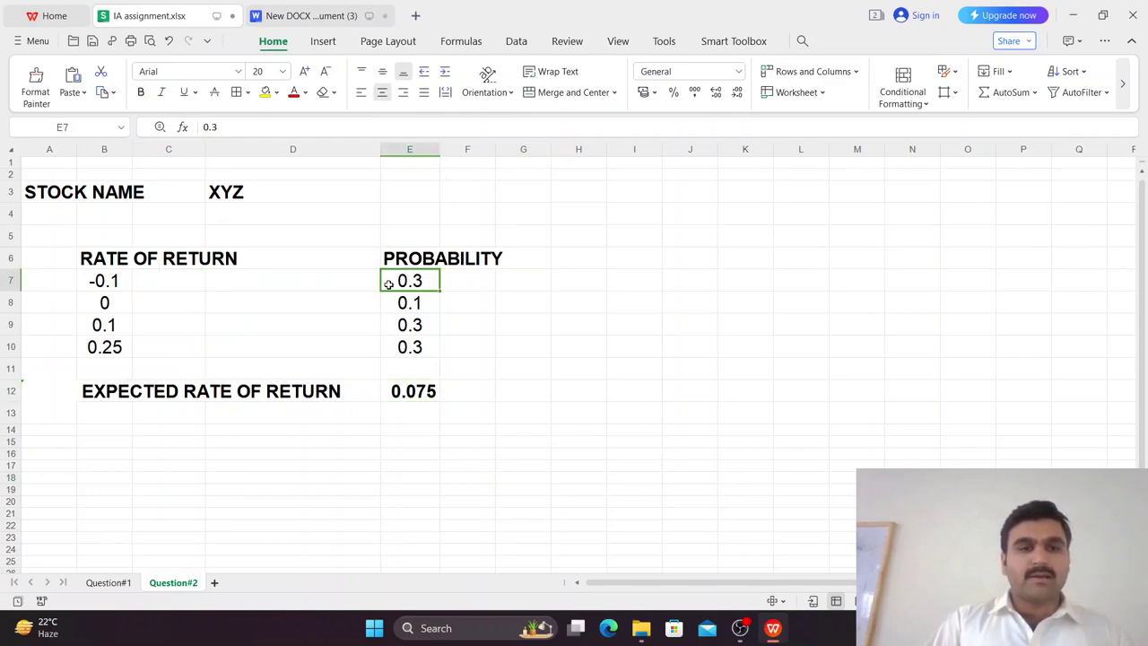
left_click(416, 394)
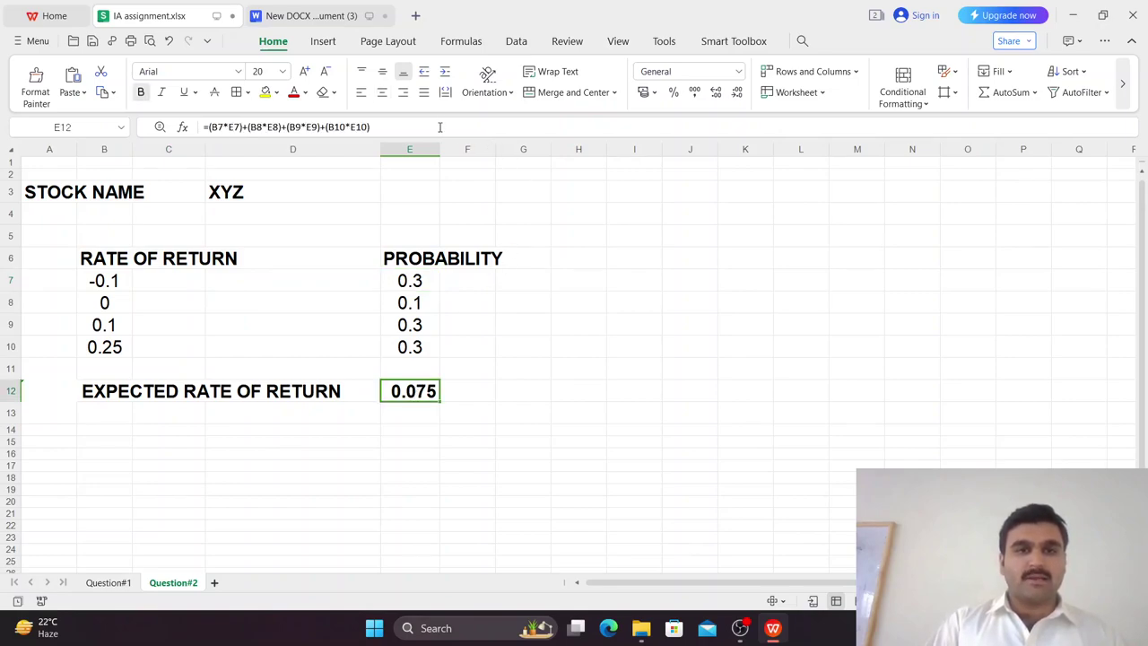
left_click(372, 127)
left_click_drag(372, 126, 203, 127)
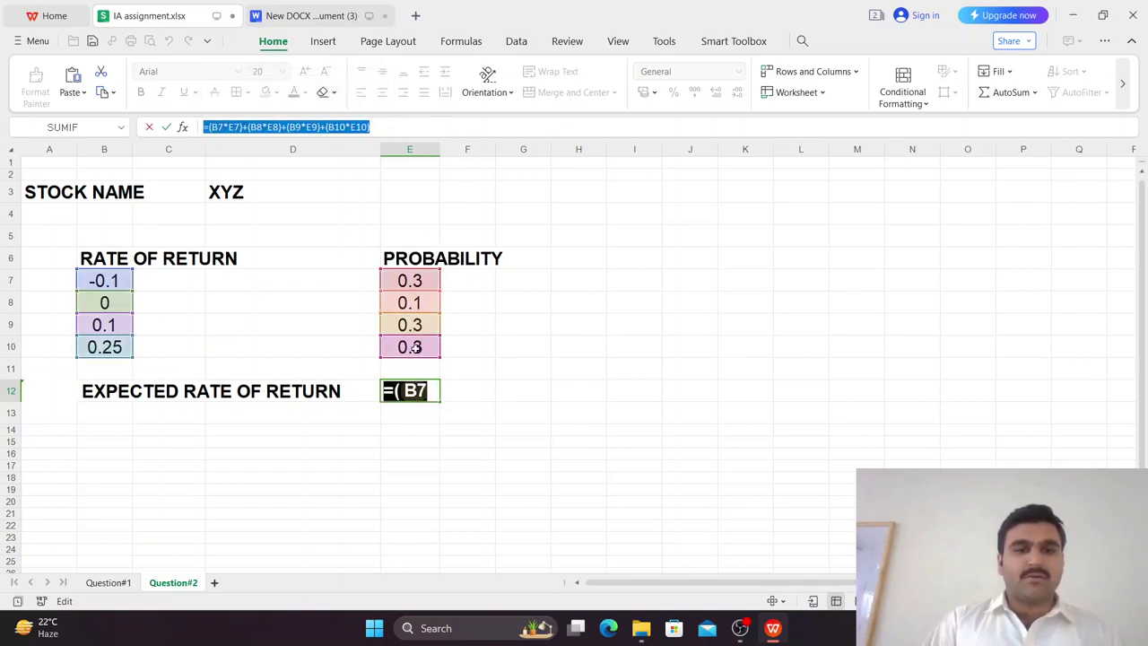
left_click(533, 128)
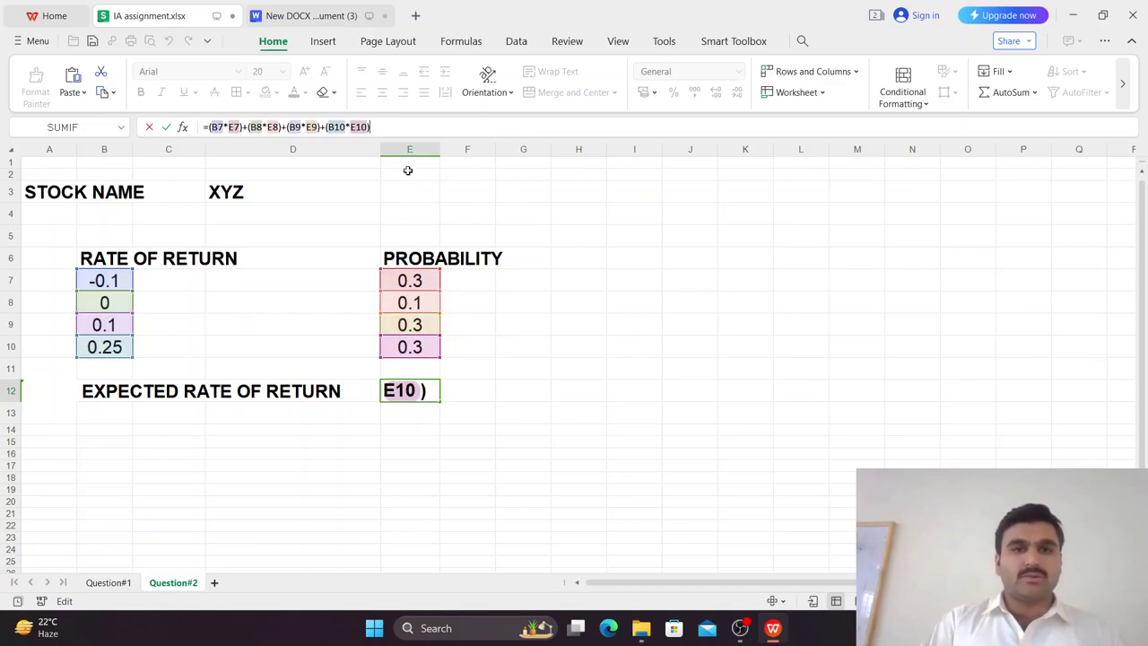
Switch to the New DOCX document and review the Qno#3 required return components and the Qno#4 heading.
left_click(309, 15)
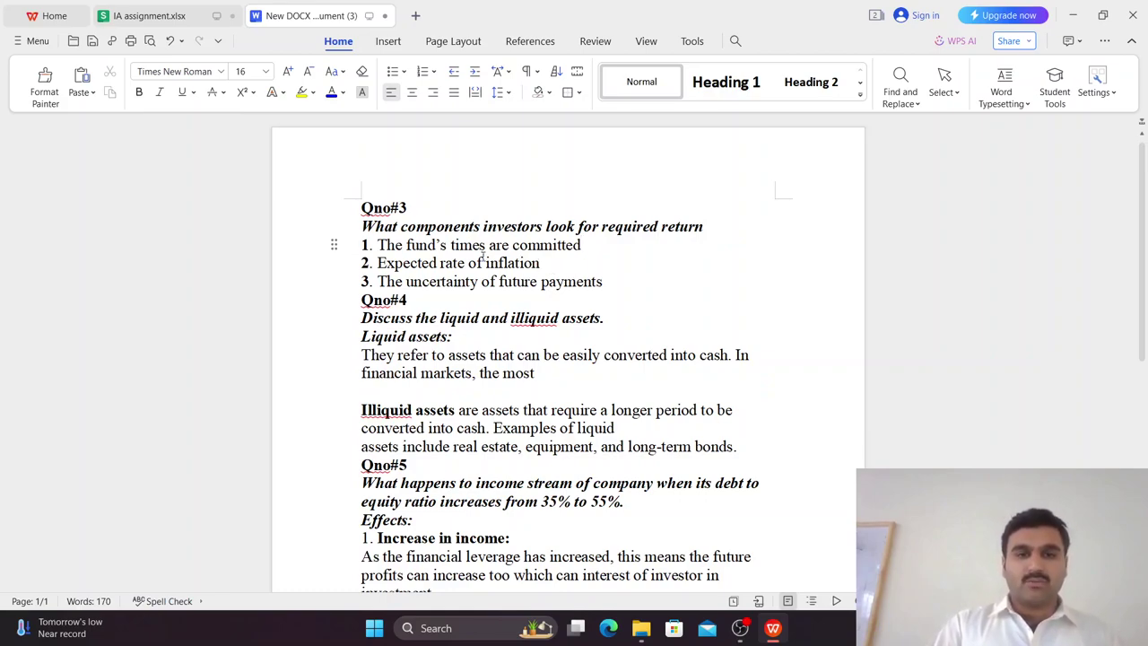
left_click_drag(377, 280, 616, 275)
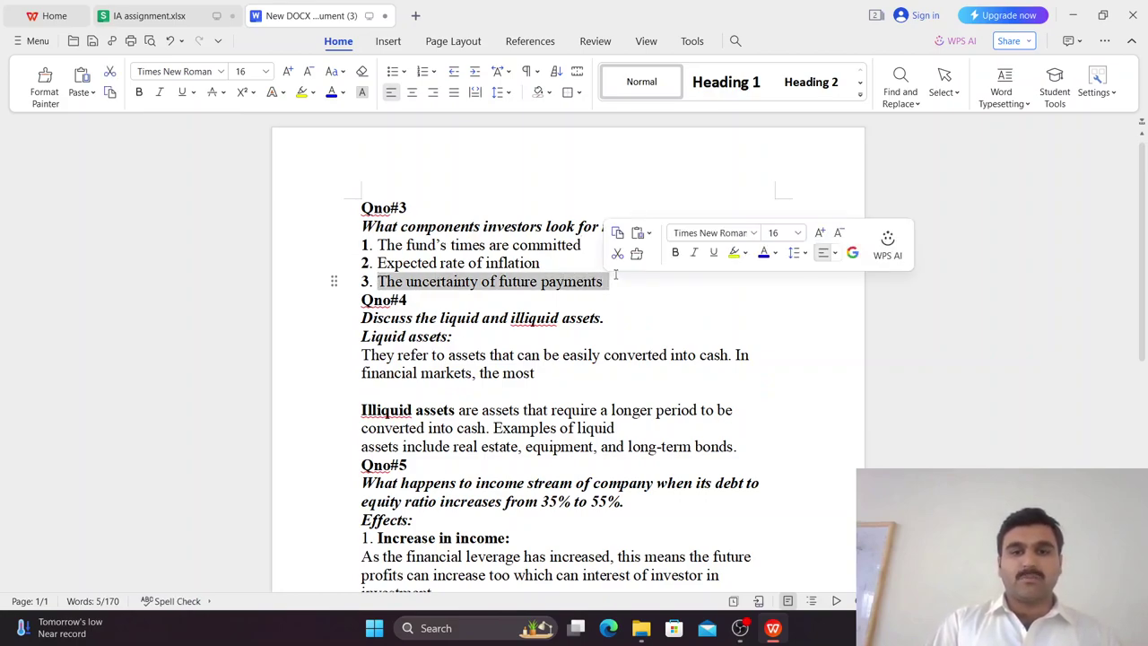
left_click(628, 293)
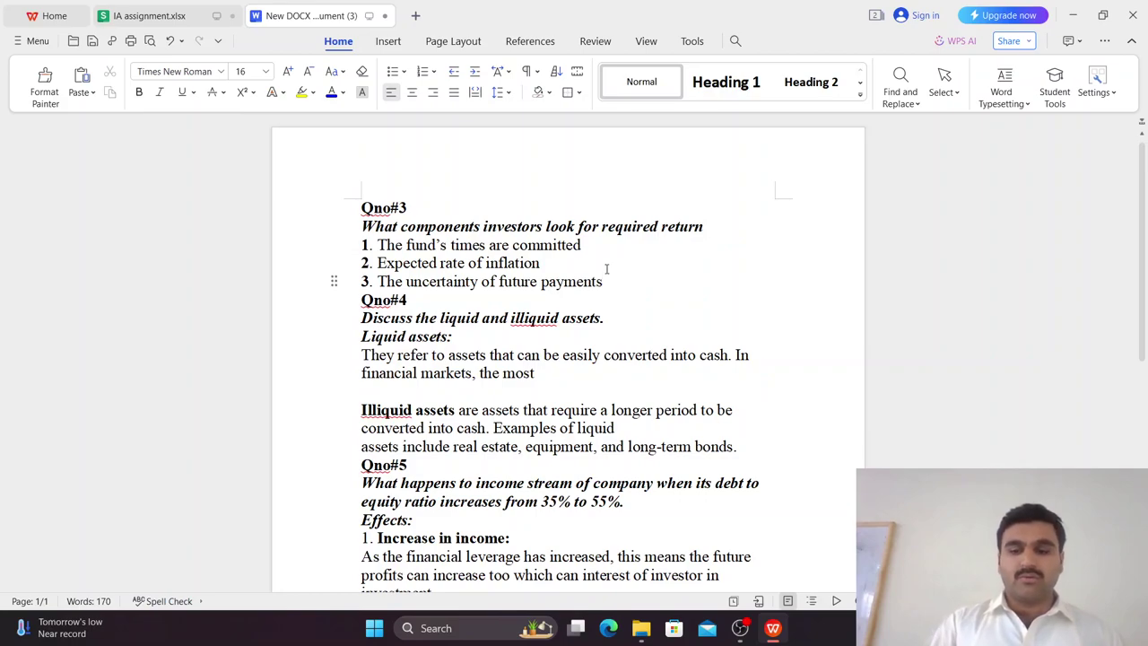
key("Down")
key("Down")
key("Down")
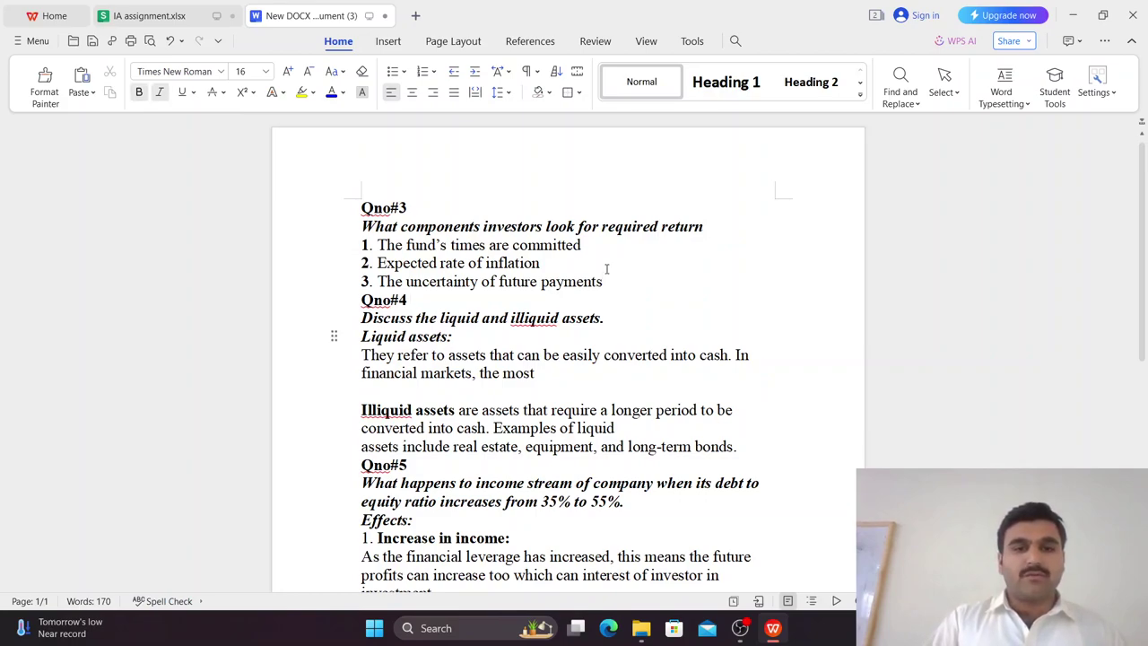
key("Up")
Delete the words "the most" from the end of the liquid assets definition under Qno#4.
scroll(711, 309, "down", 1)
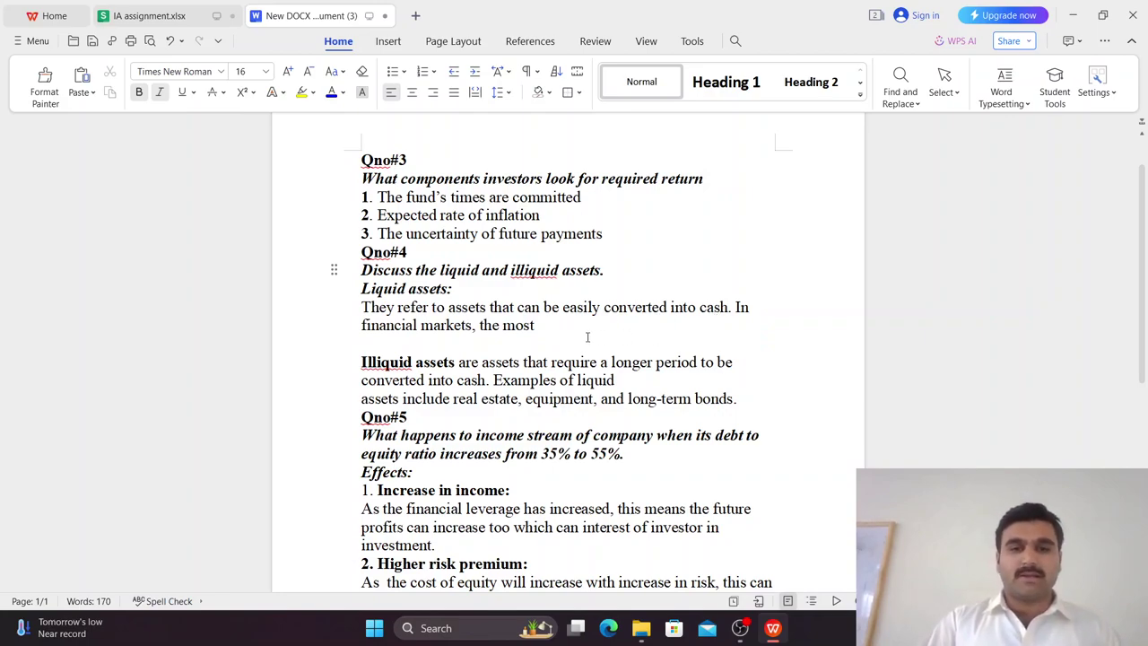
left_click(535, 336)
left_click(550, 327)
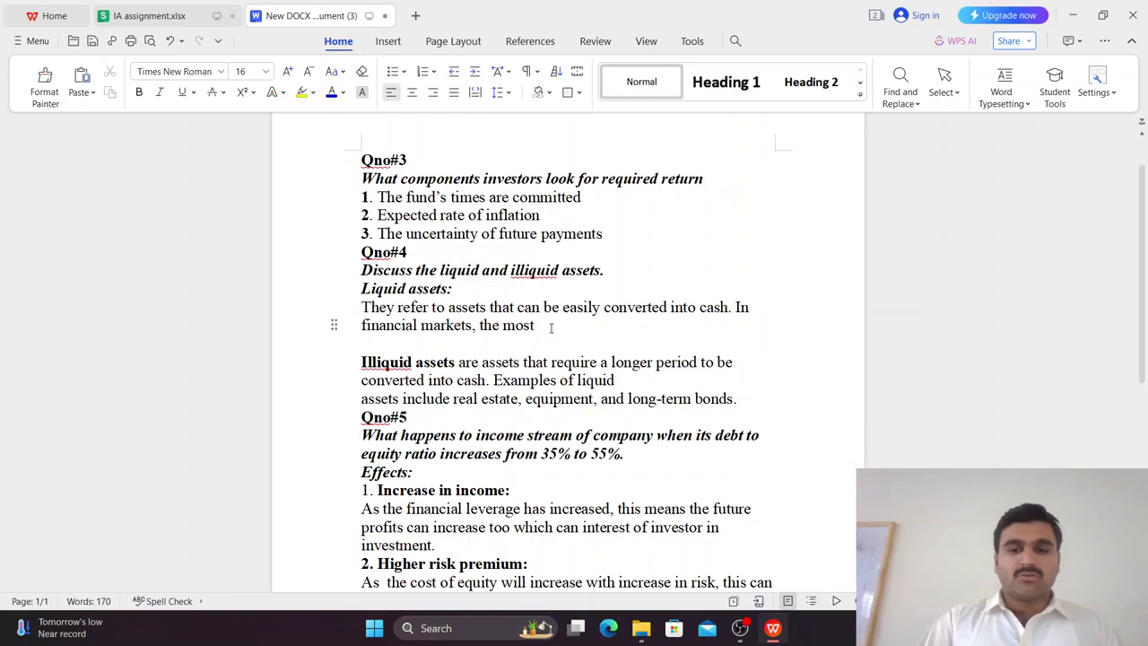
key("BackSpace")
key("BackSpace")
key("BackSpace")
key("BackSpace")
key("BackSpace")
key("BackSpace")
key("BackSpace")
key("BackSpace")
key("BackSpace")
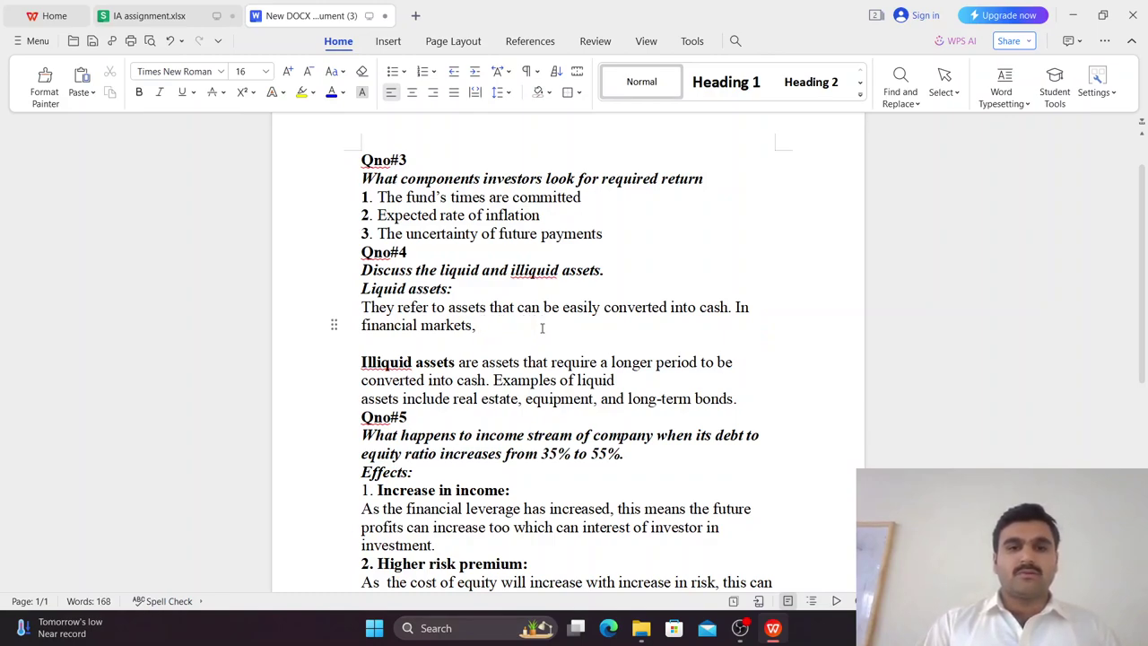